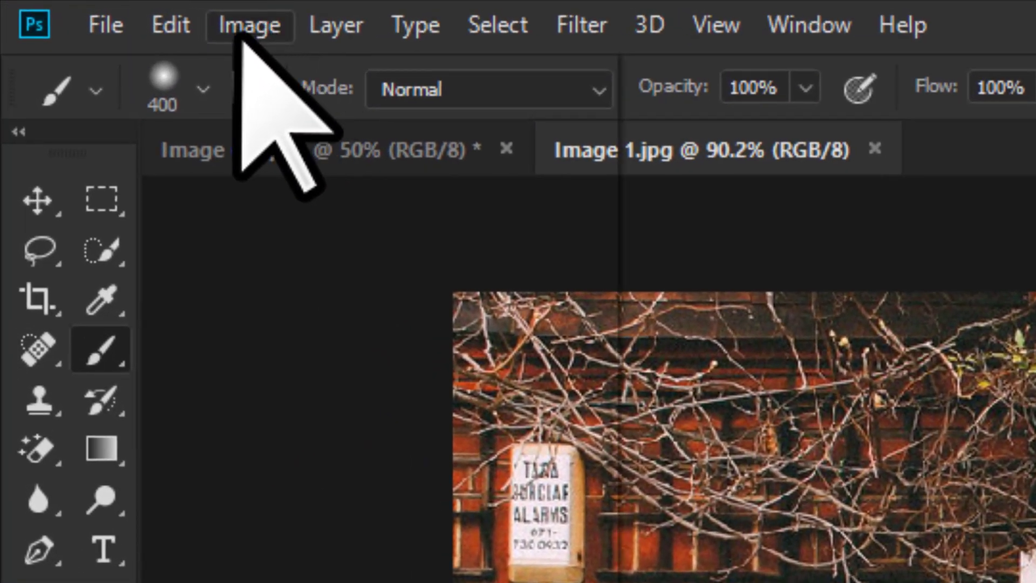
Open the Vibrance dialog from the image adjustments, then close it without applying changes
left_click(248, 30)
mouse_move(273, 116)
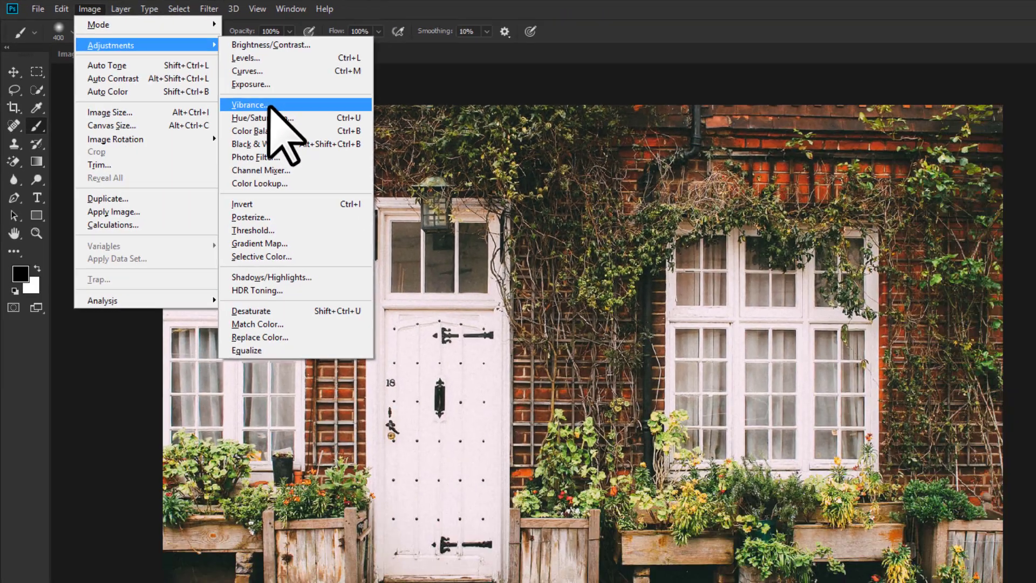
left_click(767, 299)
left_click_drag(466, 151, 520, 162)
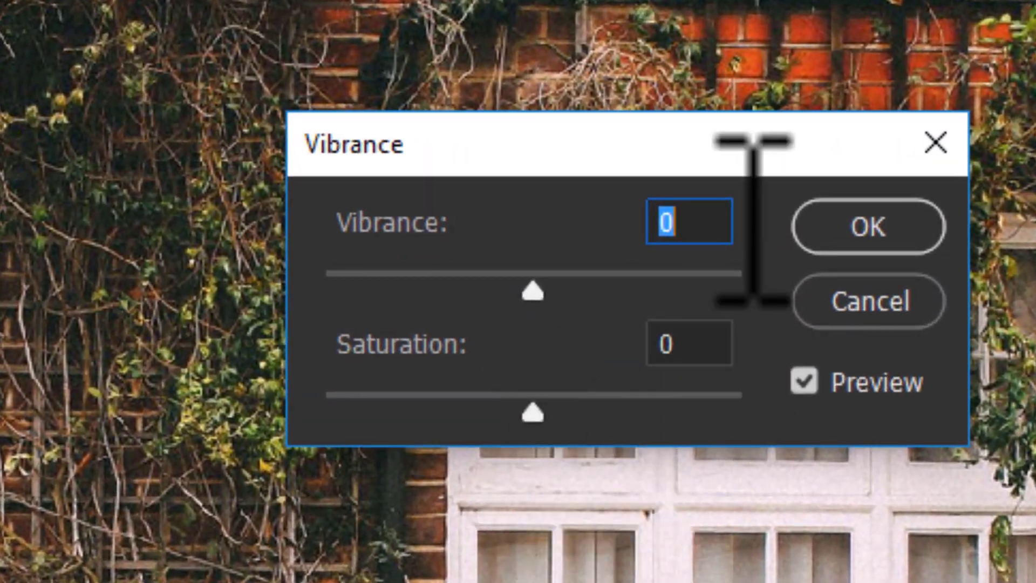
left_click(935, 142)
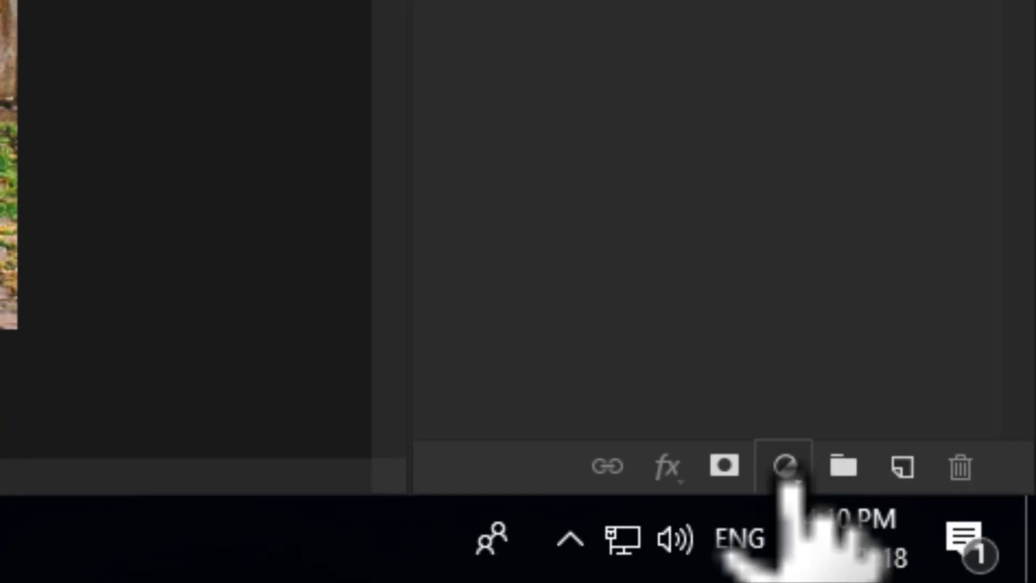
Add a Vibrance adjustment layer above the background and reposition its properties panel
left_click(791, 482)
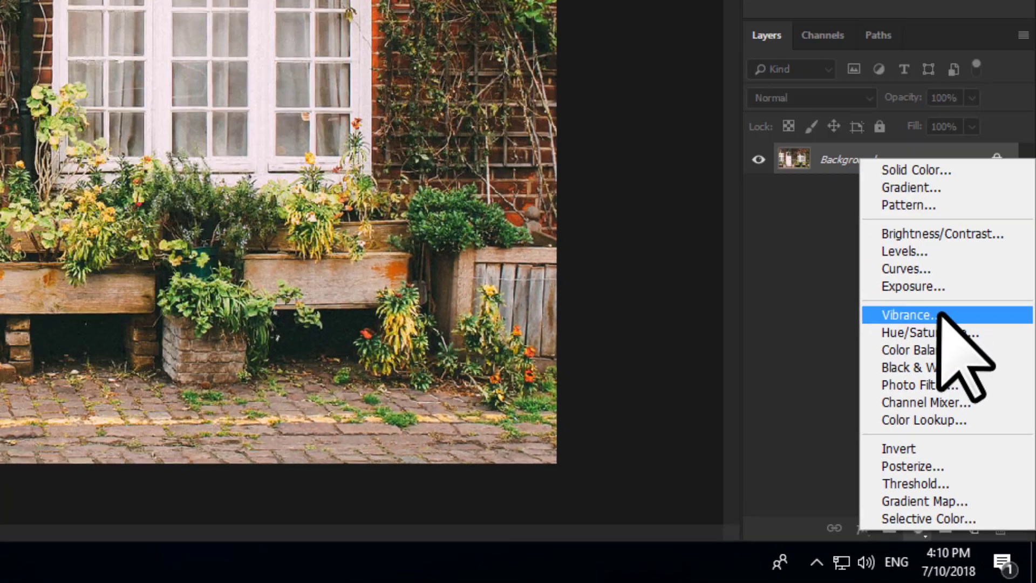
left_click(843, 44)
left_click_drag(682, 243, 716, 231)
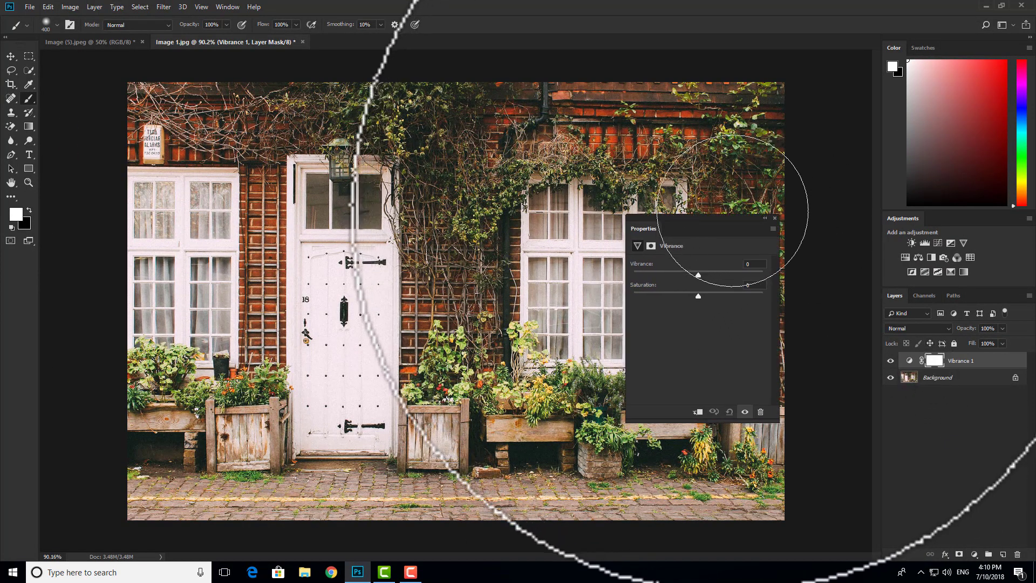
left_click_drag(730, 221, 808, 210)
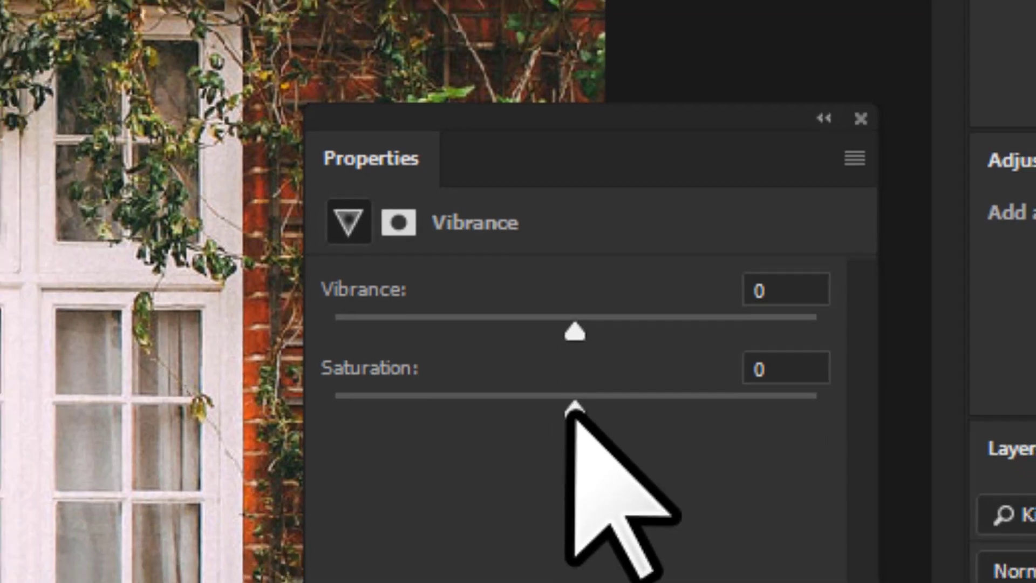
Try raising Saturation to +40 and then to +100, undoing each change
left_click_drag(573, 407, 578, 407)
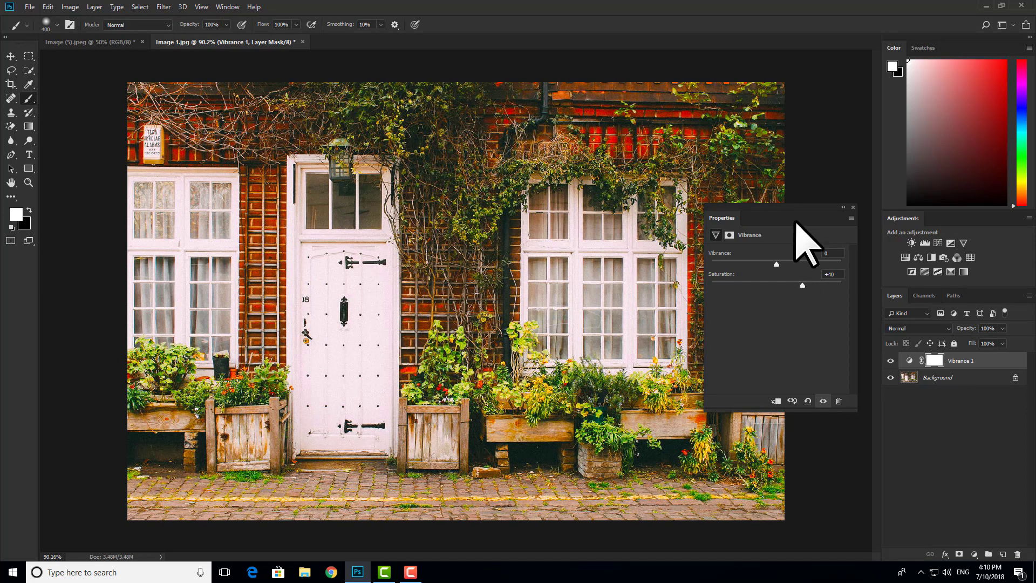
mouse_move(781, 206)
left_mouse_down()
mouse_move(855, 253)
mouse_move(809, 208)
left_mouse_up()
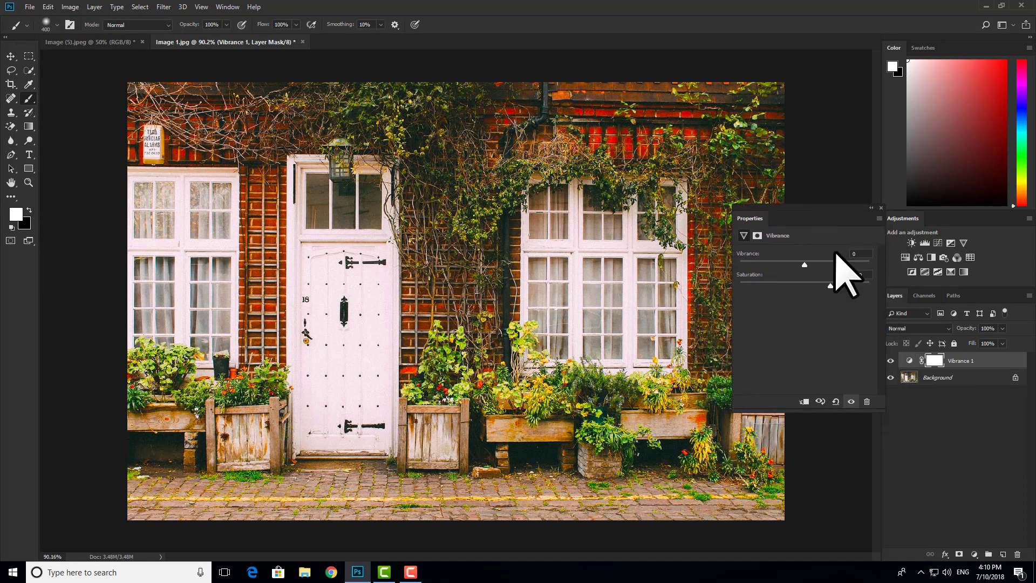
key("ctrl+z")
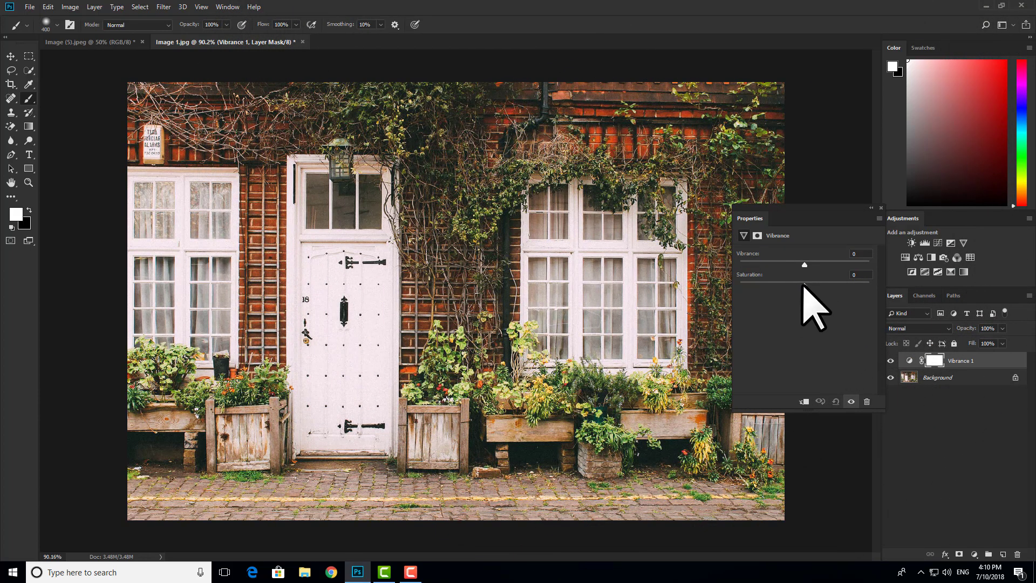
left_click_drag(804, 285, 908, 289)
key("ctrl")
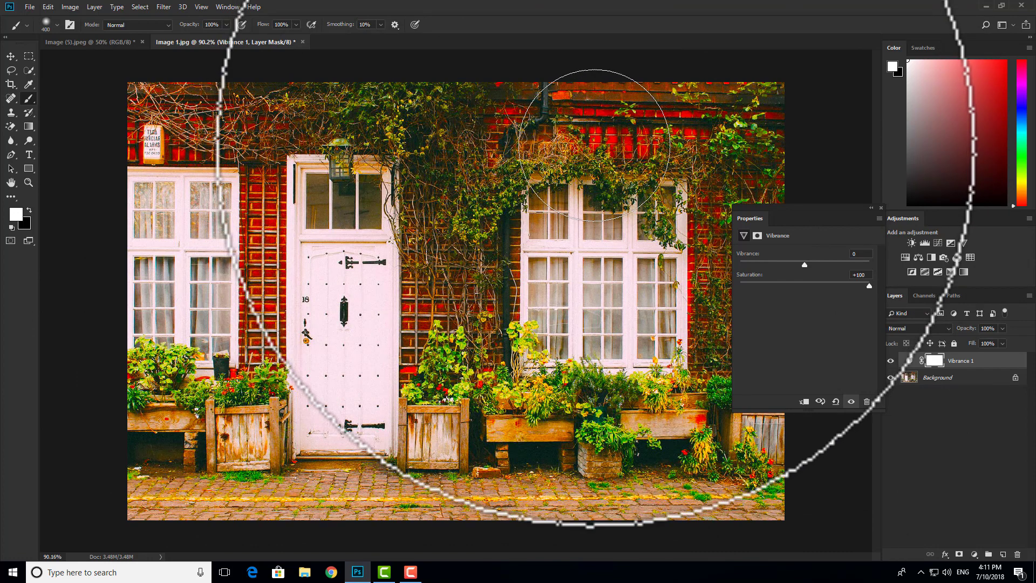
key("ctrl+z")
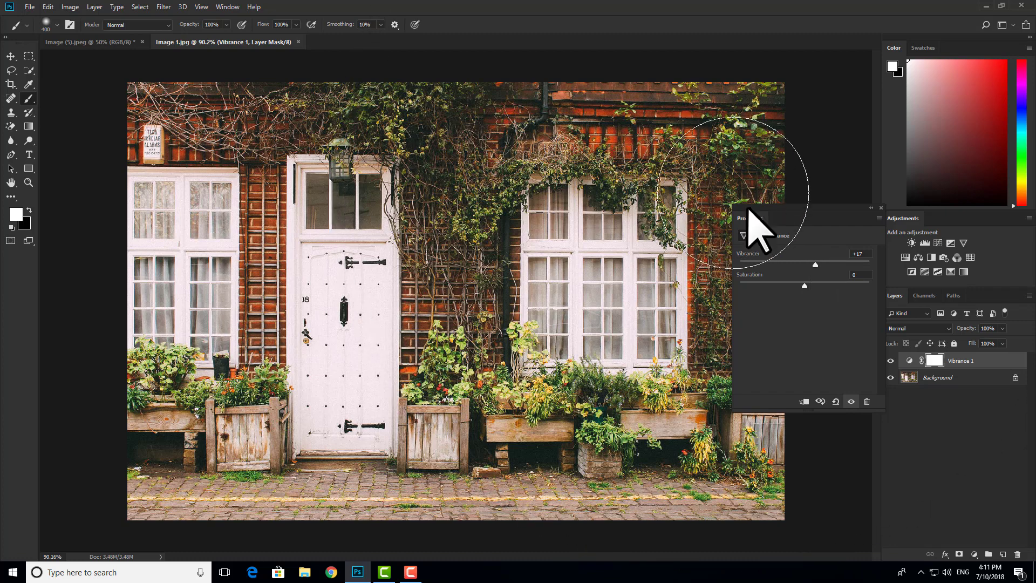
Set the Vibrance slider to +100
left_click_drag(815, 264, 1006, 284)
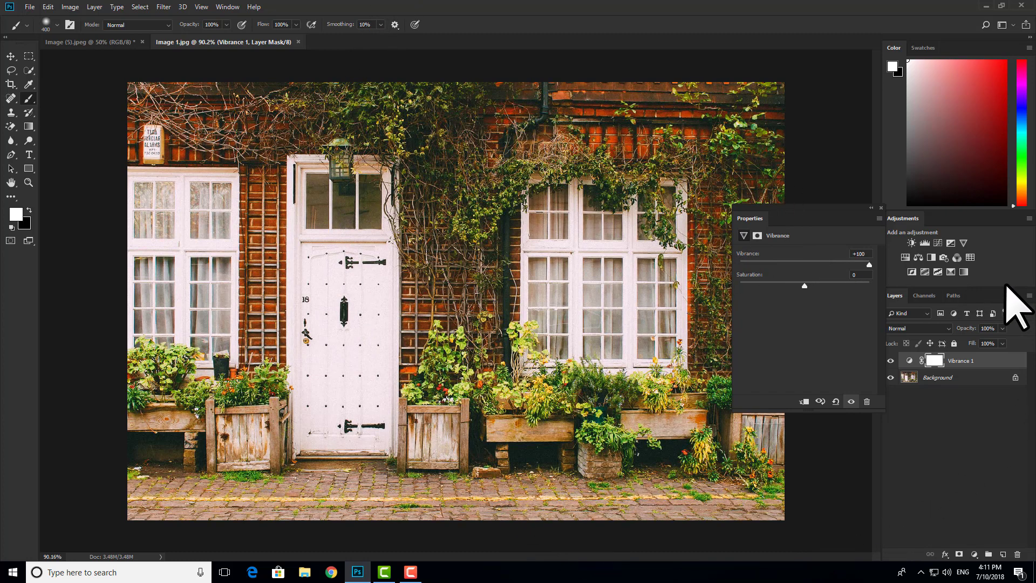
scroll(495, 234, "up", 3)
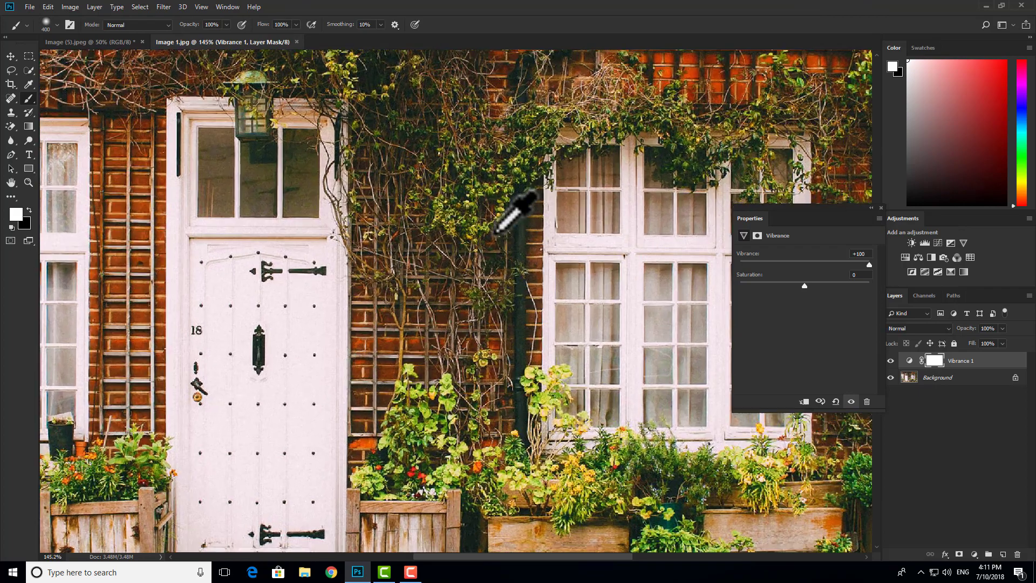
scroll(502, 222, "down", 3)
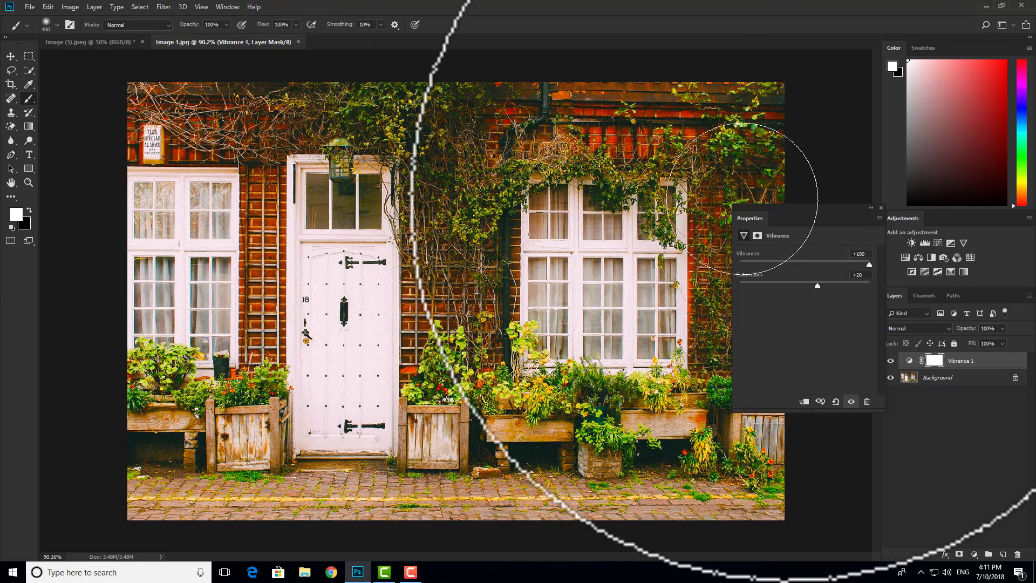
Set Saturation to +20 and close the adjustment's properties panel
left_click_drag(823, 206, 913, 209)
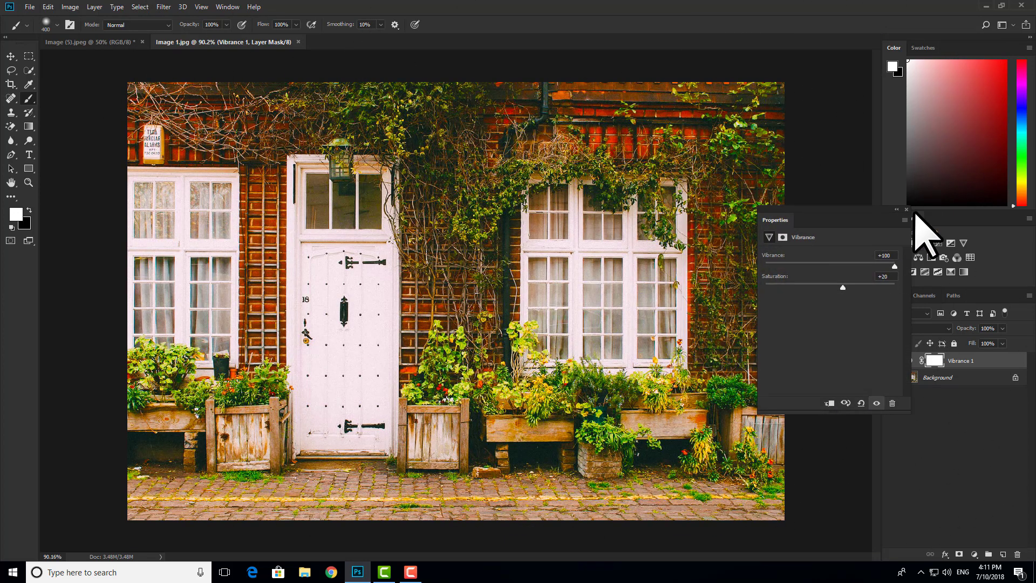
left_click(907, 210)
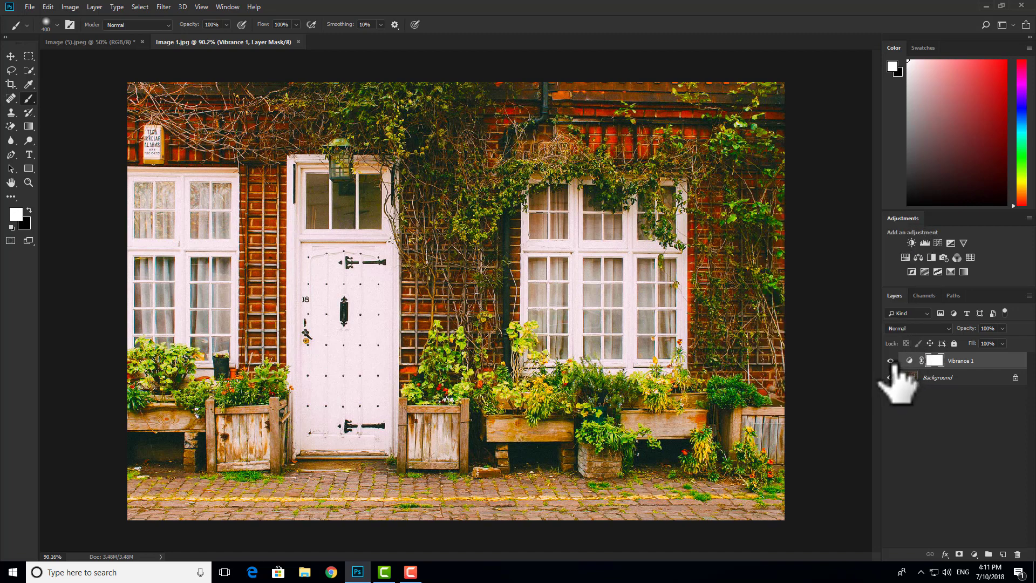
Toggle the Vibrance 1 layer's visibility to compare the photo before and after
left_click(891, 361)
left_click(891, 361)
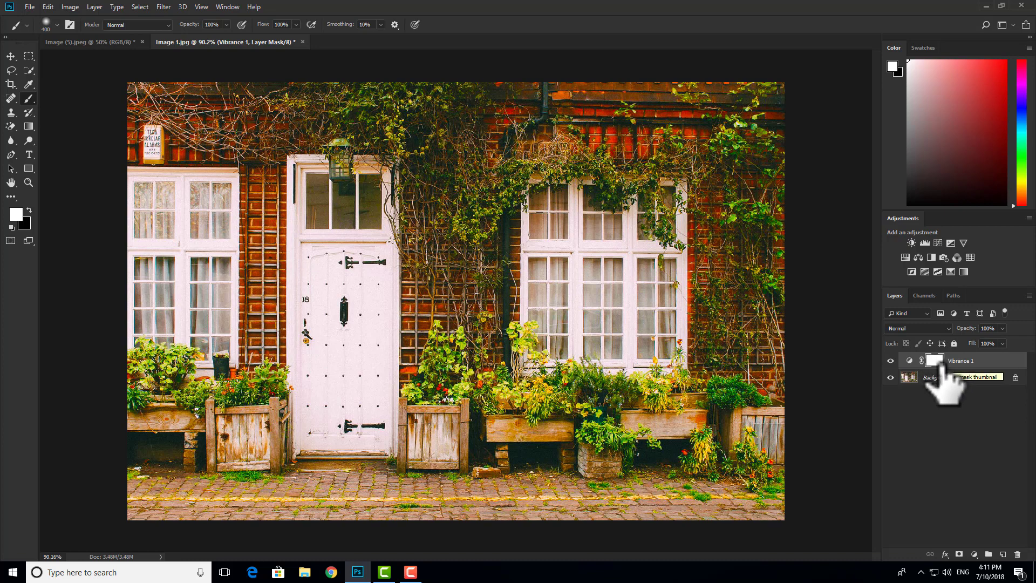
left_click(891, 360)
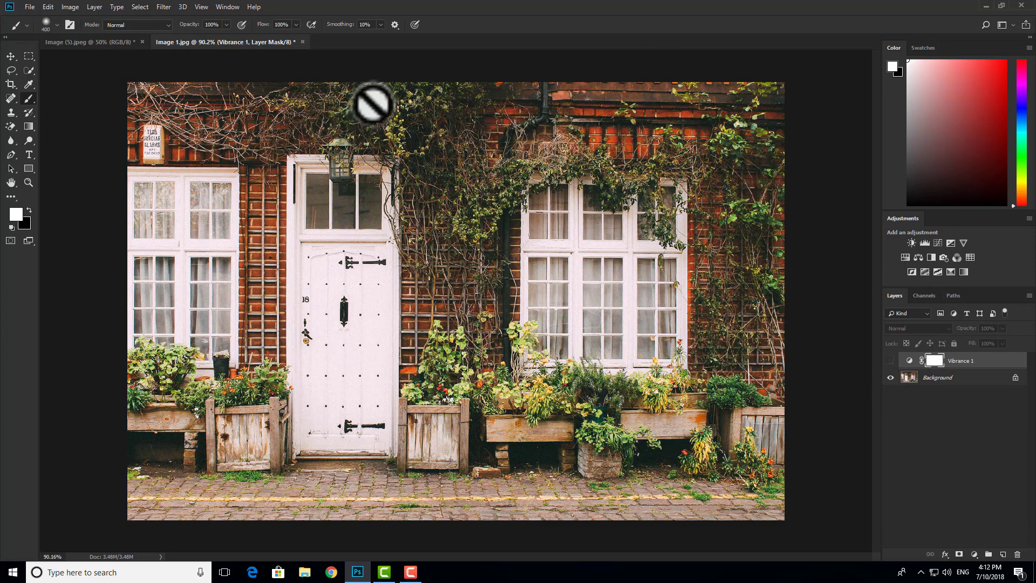
left_click(890, 360)
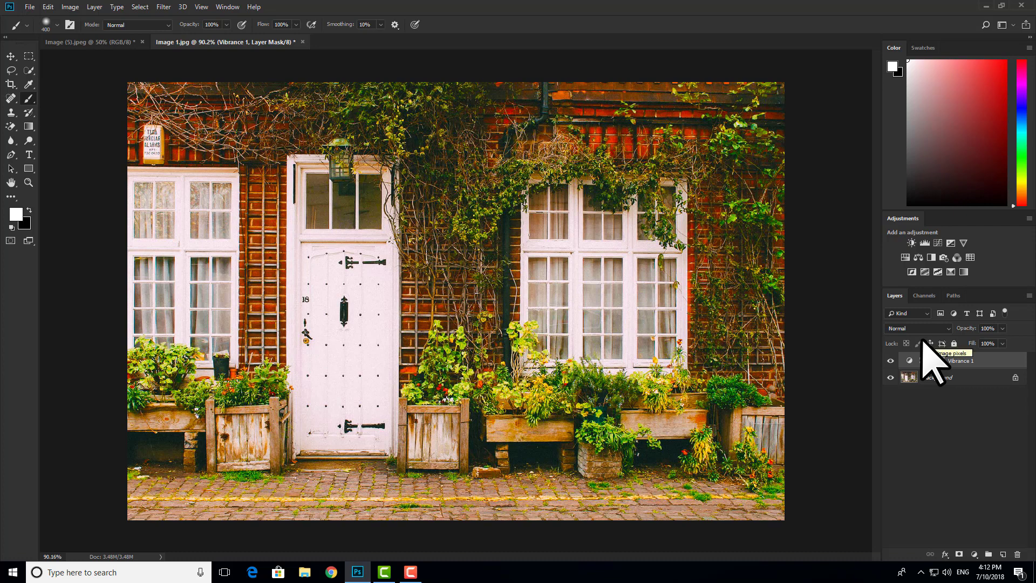
Invert the layer mask to black and paint white with the Brush over the upper wall and ivy
key("ctrl+i")
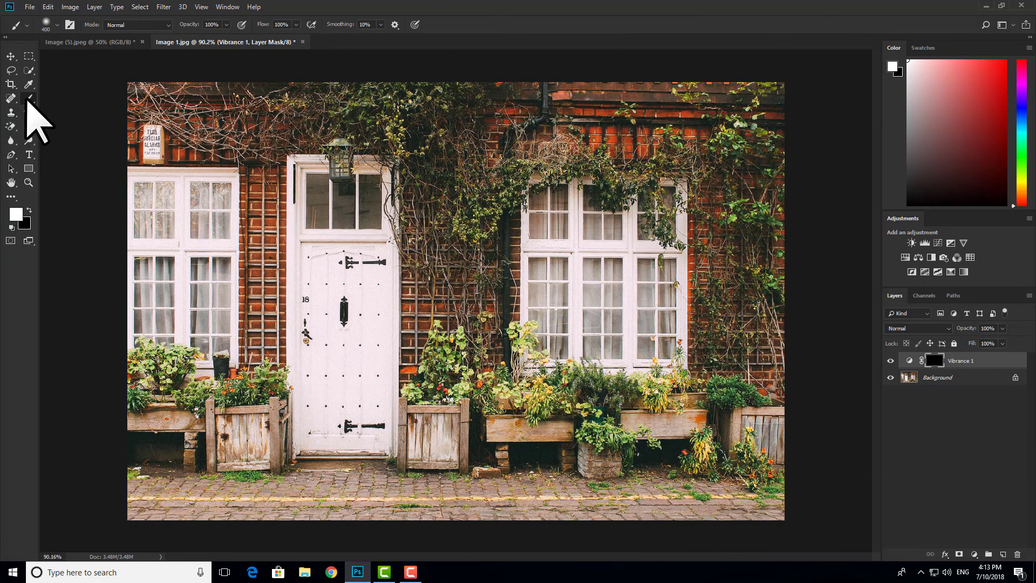
left_click(53, 99)
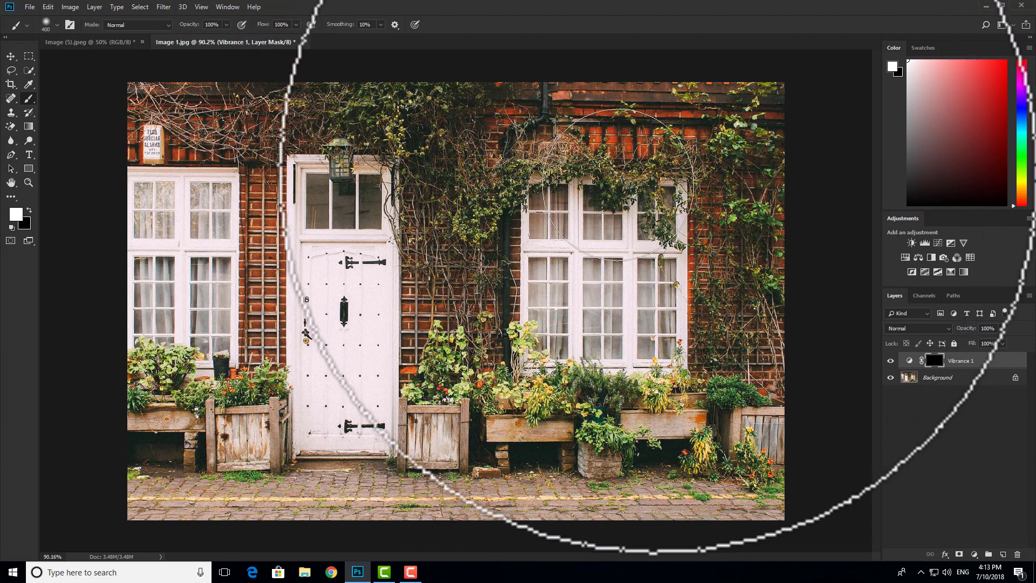
left_click_drag(685, 162, 599, 147)
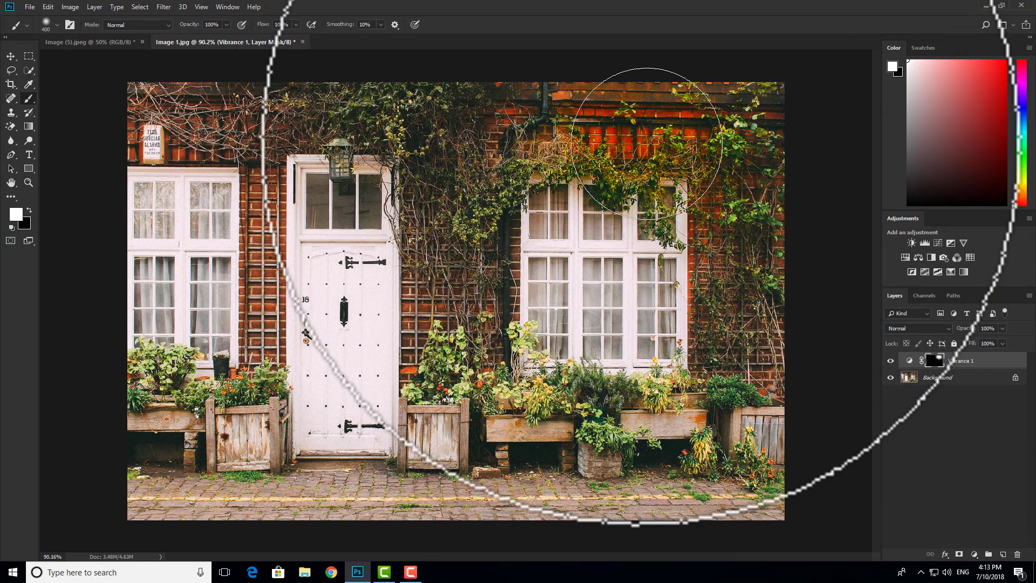
mouse_move(644, 145)
left_mouse_down()
mouse_move(601, 187)
mouse_move(687, 256)
mouse_move(581, 131)
mouse_move(808, 295)
mouse_move(655, 194)
mouse_move(590, 356)
mouse_move(783, 428)
left_mouse_up()
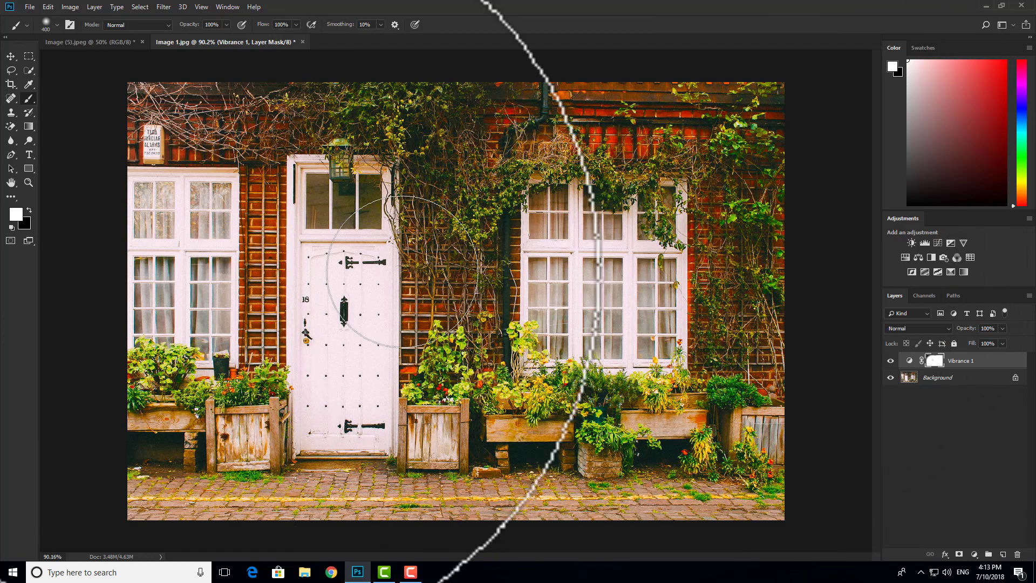
Swap between black and white and paint the mask over the door and left window area
key("x")
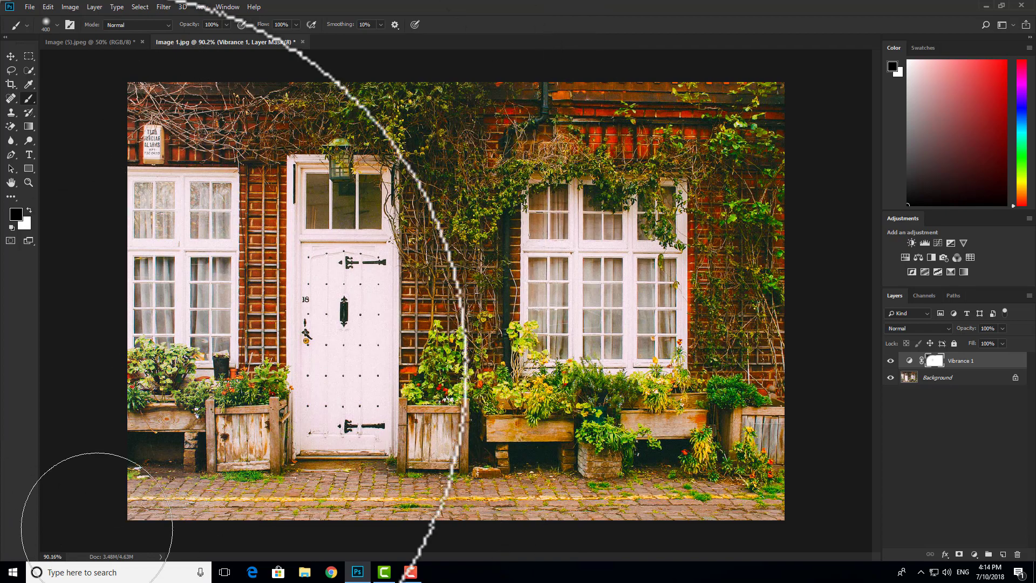
mouse_move(294, 220)
left_mouse_down()
mouse_move(314, 203)
mouse_move(277, 462)
mouse_move(379, 464)
mouse_move(335, 213)
left_mouse_up()
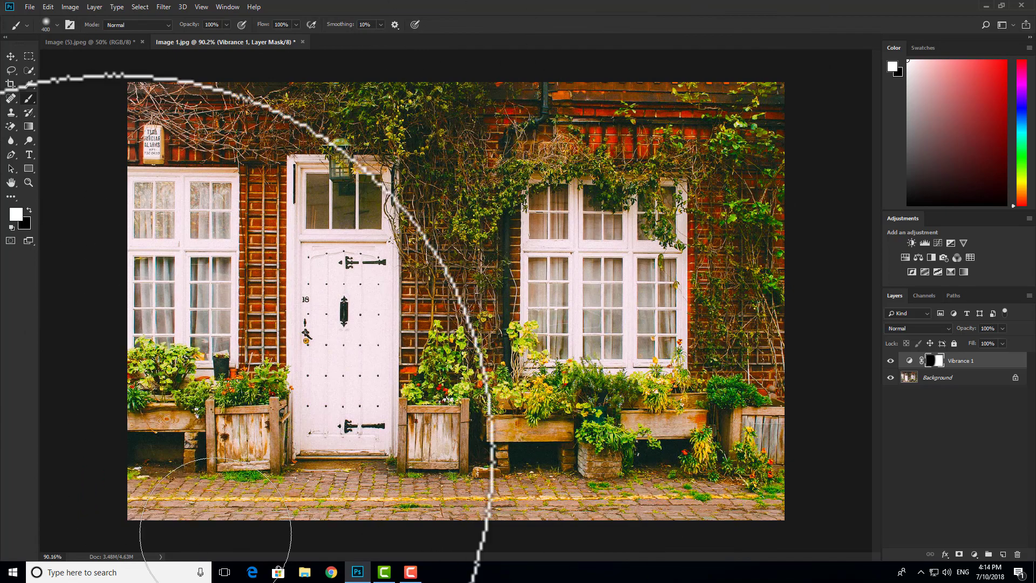
mouse_move(316, 418)
left_mouse_down()
mouse_move(431, 282)
mouse_move(344, 172)
mouse_move(252, 209)
left_mouse_up()
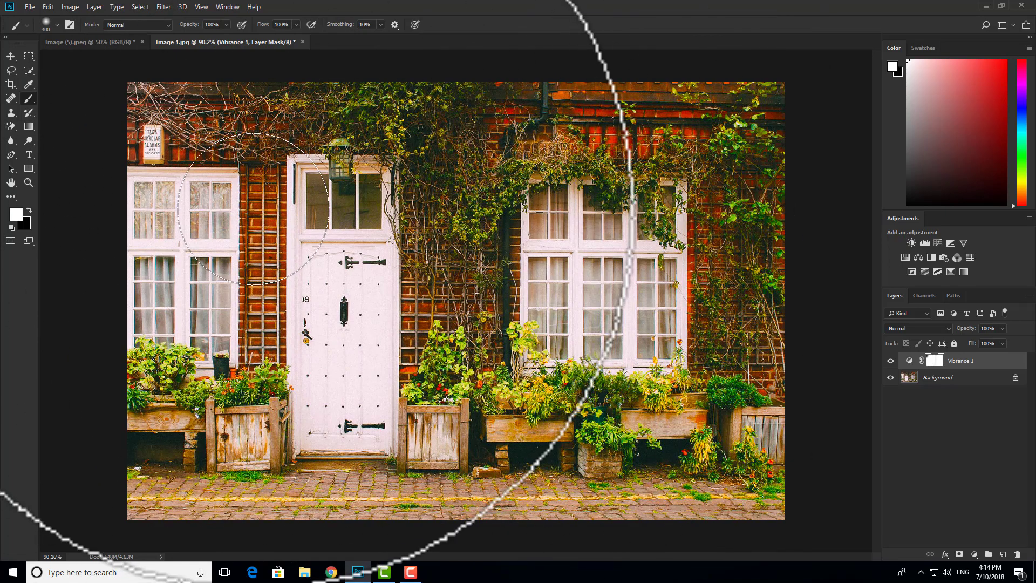
key("x")
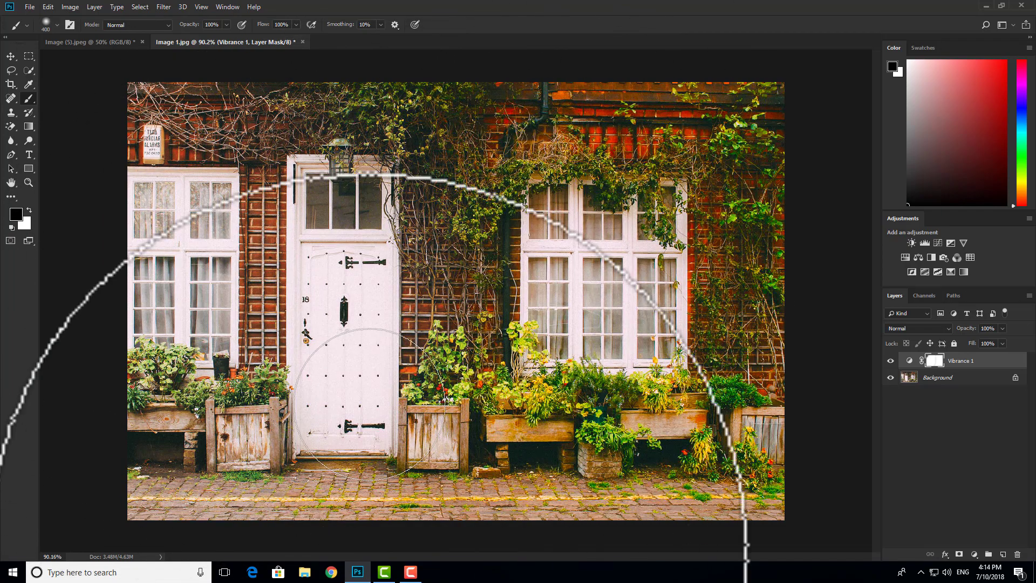
left_click_drag(381, 56, 406, 240)
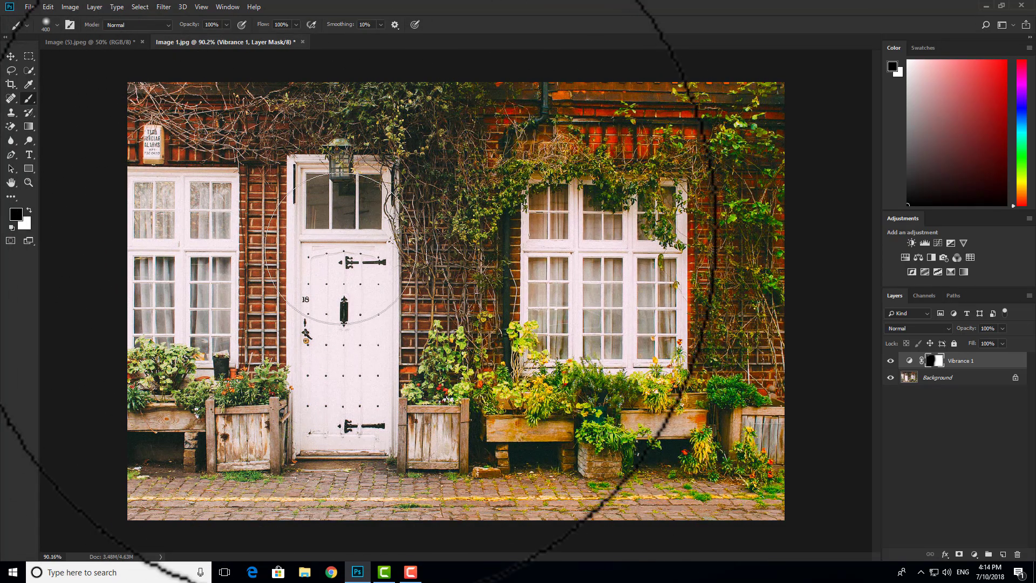
Reset the mask to black and paint white with a 250 px brush over the door and right-side plants
scroll(674, 146, "up", 5)
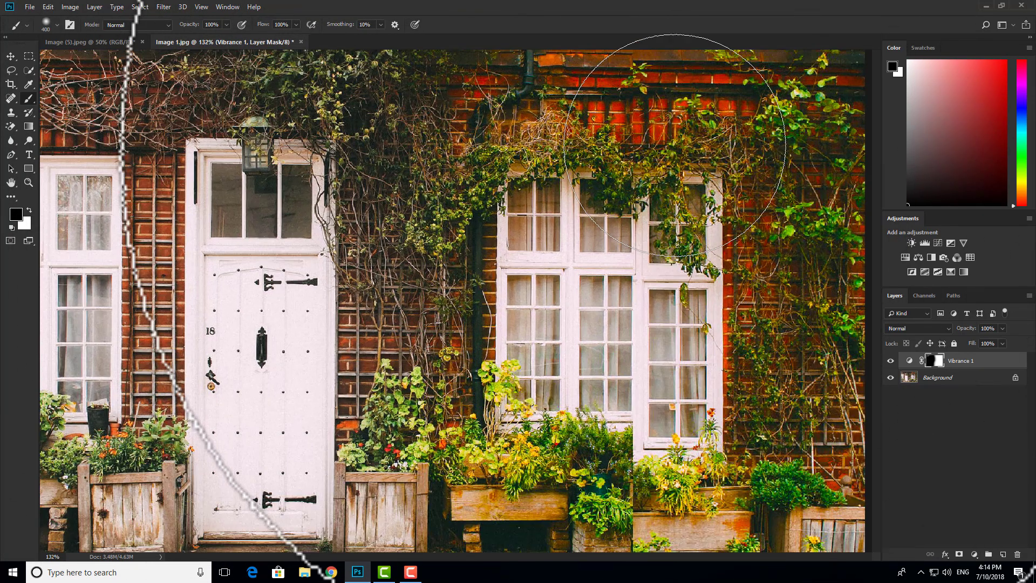
scroll(674, 145, "down", 5)
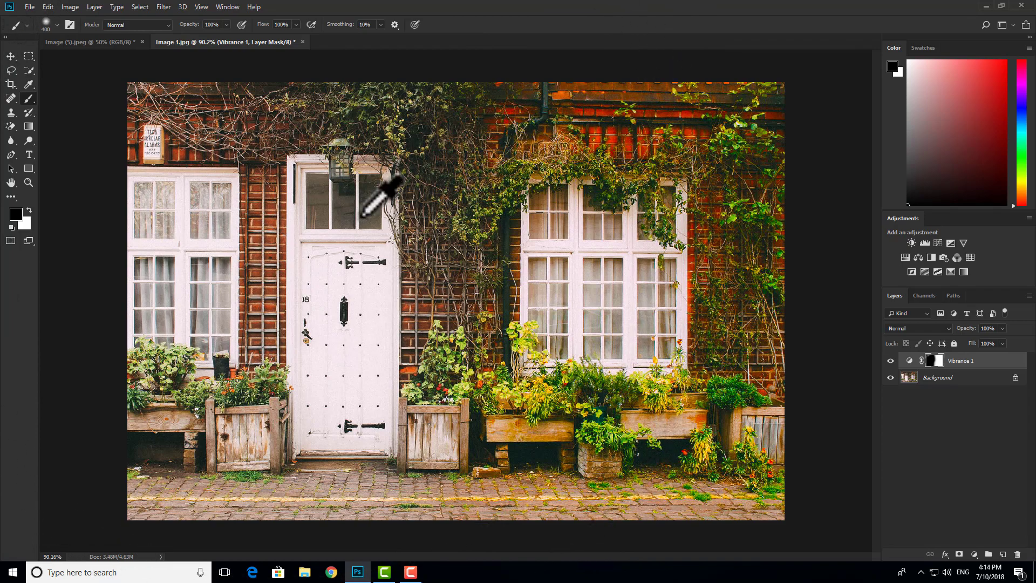
scroll(382, 189, "up", 1)
scroll(382, 188, "down", 1)
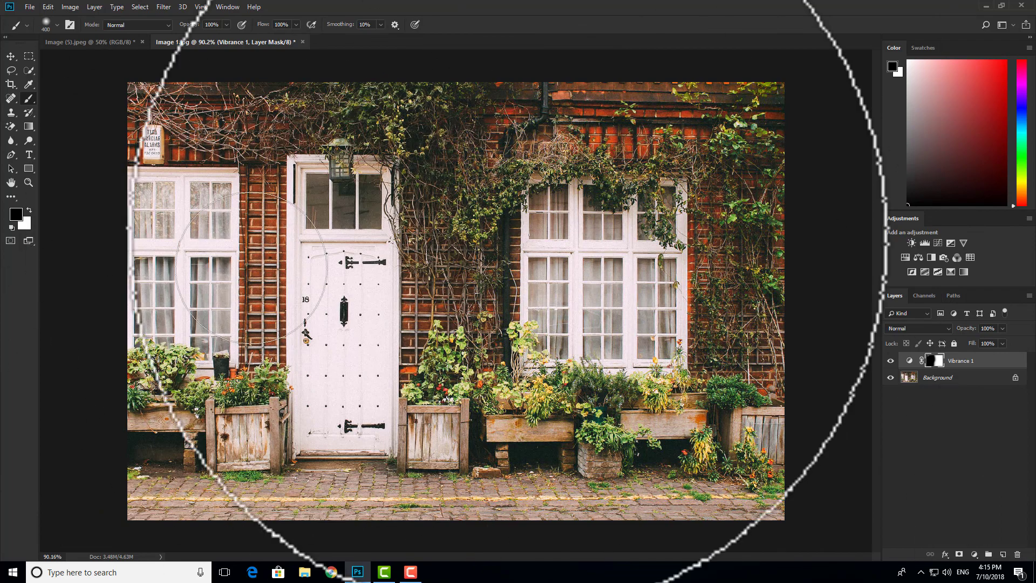
key("ctrl+i")
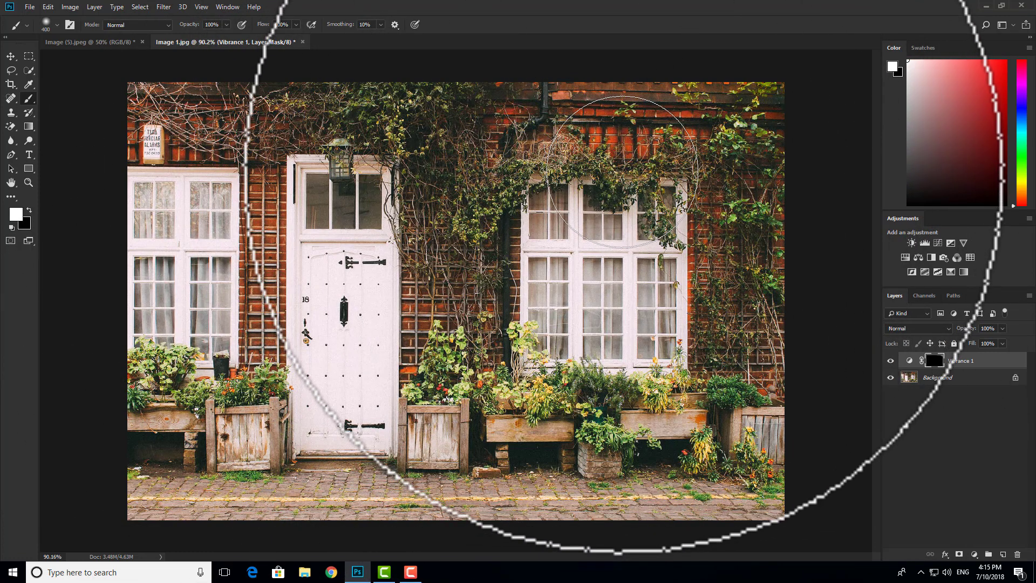
key("bracketleft")
key("bracketleft")
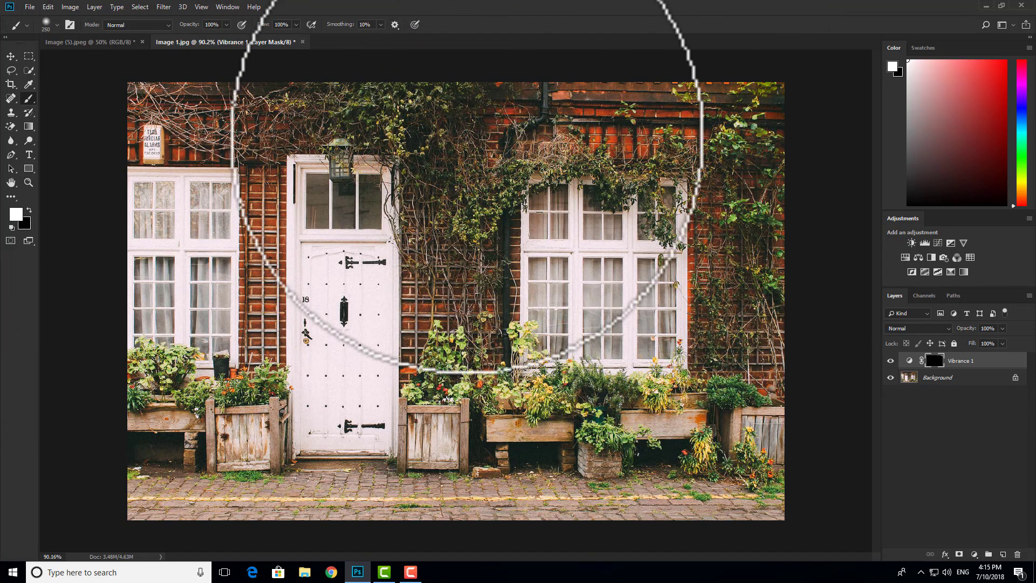
mouse_move(277, 208)
left_mouse_down()
mouse_move(265, 195)
mouse_move(267, 347)
mouse_move(303, 337)
mouse_move(300, 232)
mouse_move(469, 370)
mouse_move(466, 287)
left_mouse_up()
mouse_move(714, 354)
left_mouse_down()
mouse_move(734, 228)
mouse_move(766, 234)
mouse_move(775, 459)
left_mouse_up()
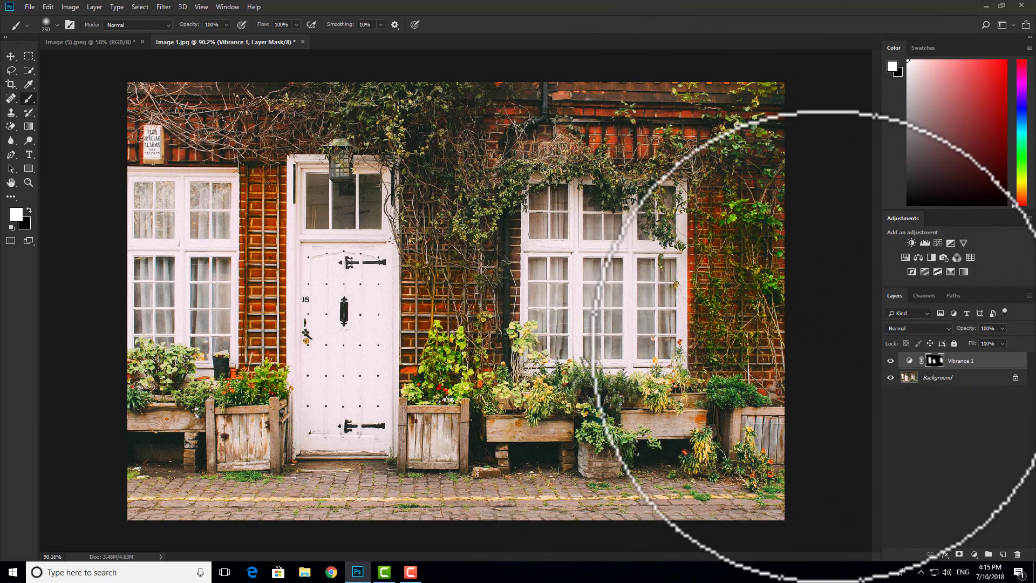
scroll(714, 252, "down", 2)
scroll(582, 213, "up", 6)
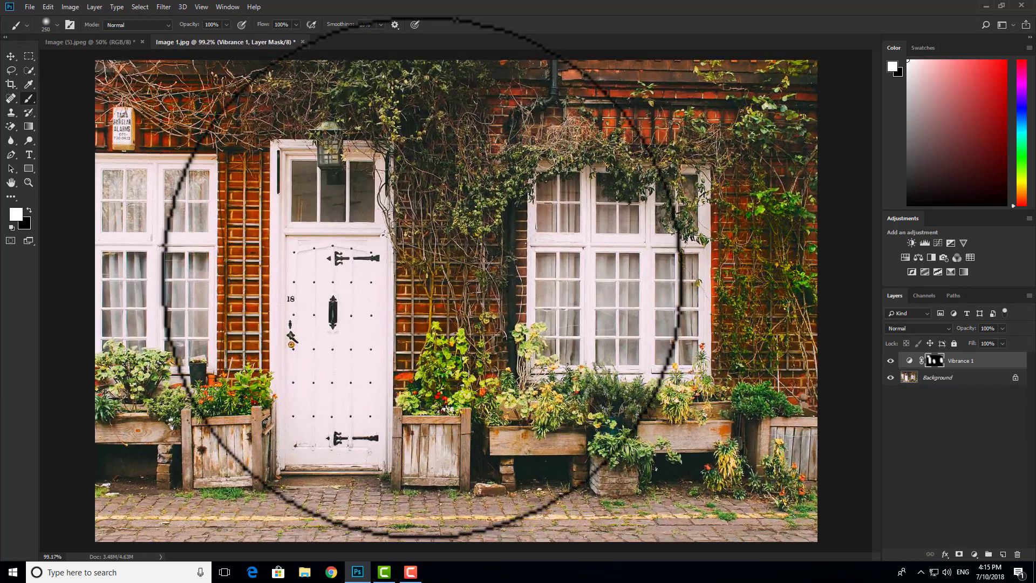
scroll(313, 251, "down", 2)
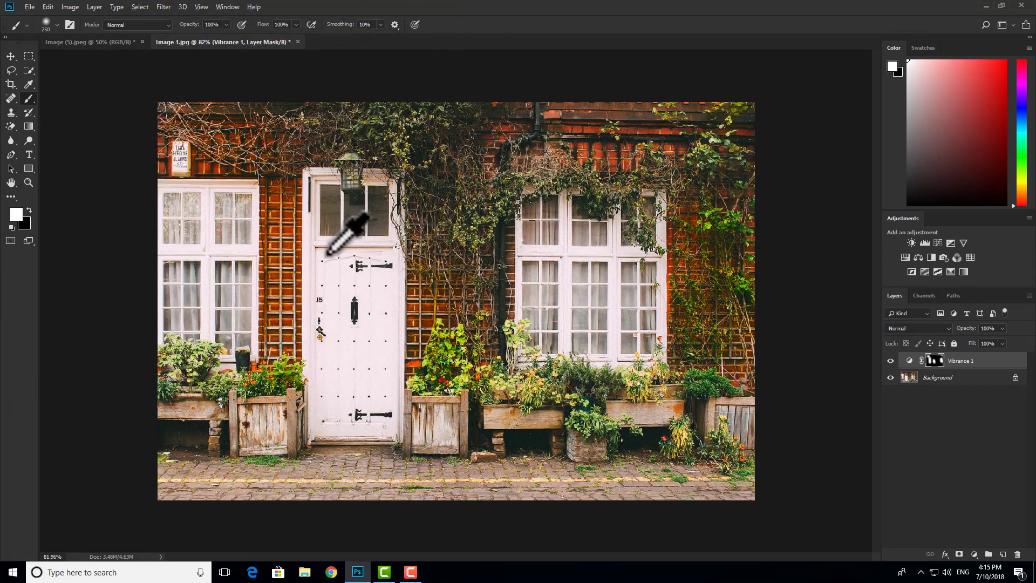
scroll(308, 251, "up", 2)
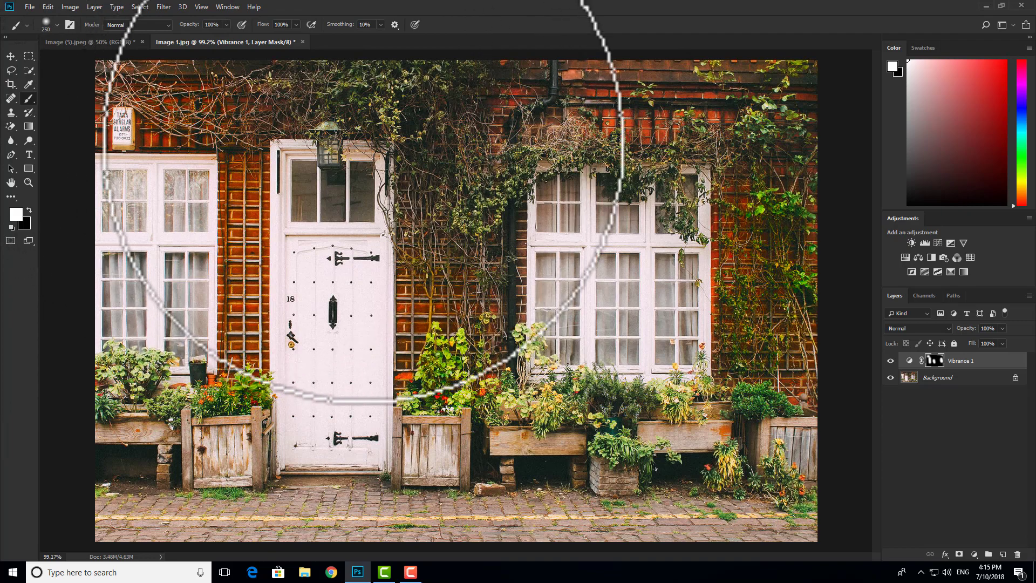
scroll(378, 162, "down", 1)
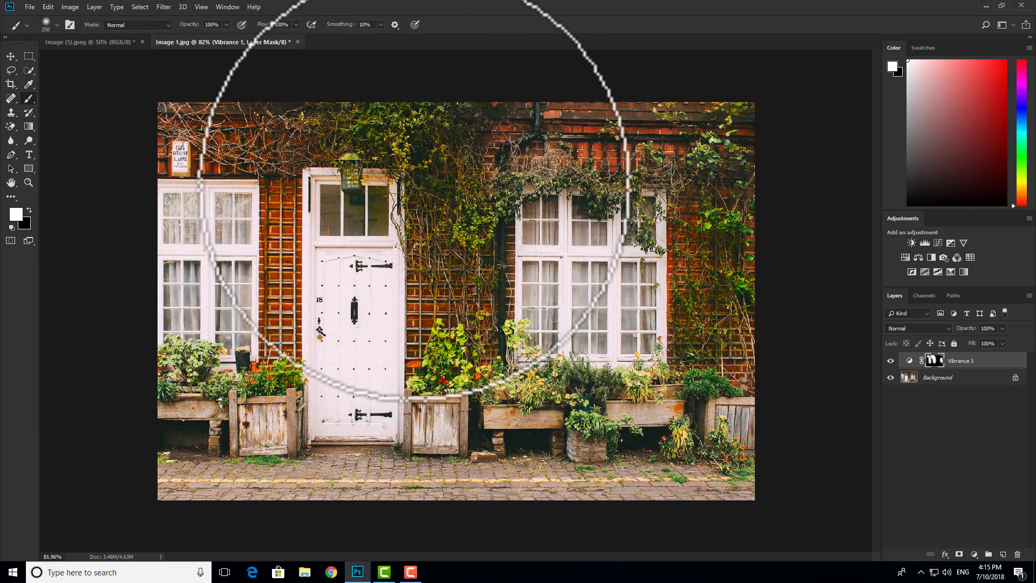
scroll(444, 187, "up", 1)
scroll(443, 188, "up", 2)
scroll(443, 188, "down", 2)
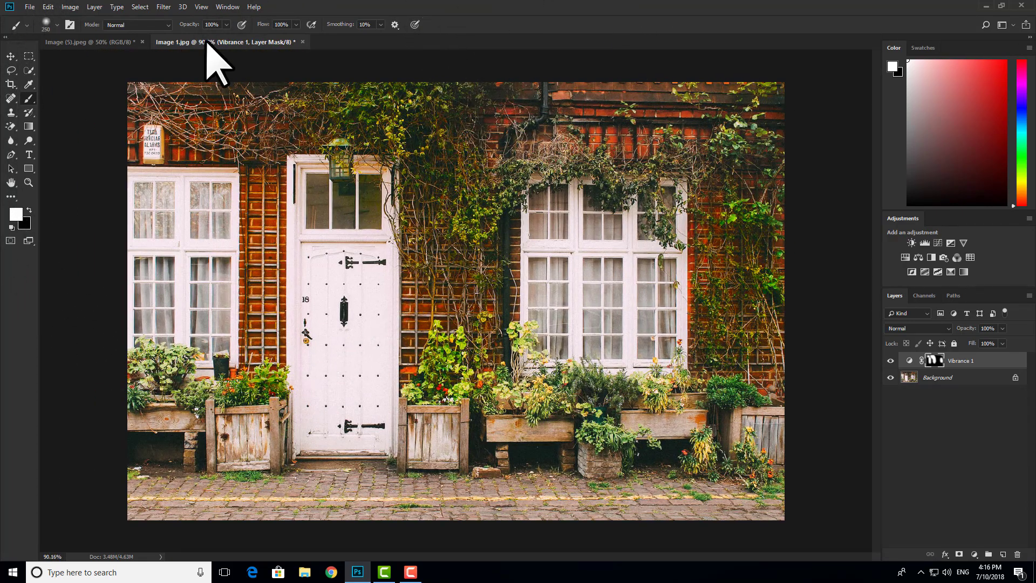
Switch to the landscape photo and add a Vibrance adjustment layer to it
left_click(110, 42)
key("x")
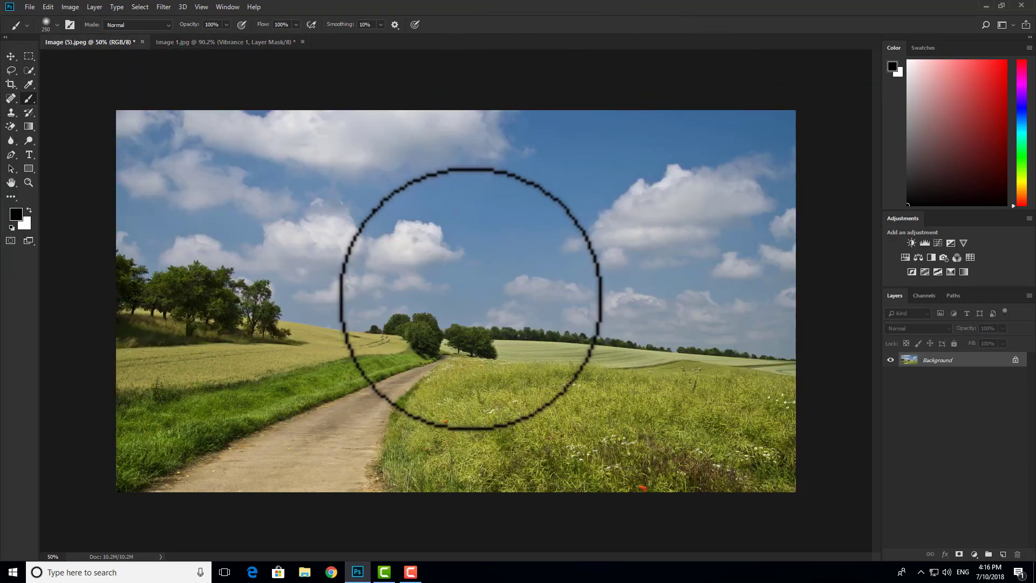
scroll(472, 301, "up", 1)
scroll(520, 301, "down", 1)
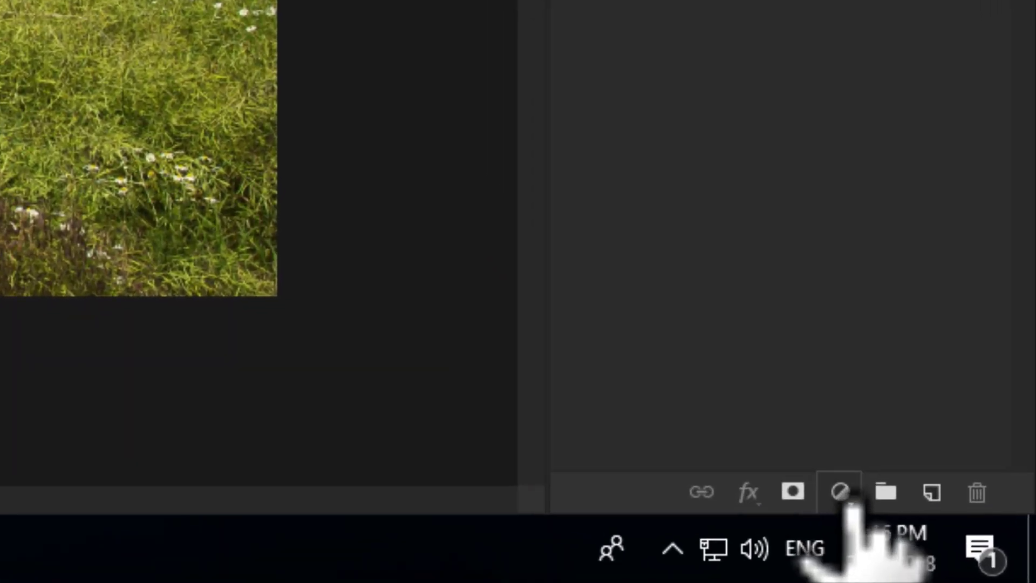
left_click(851, 503)
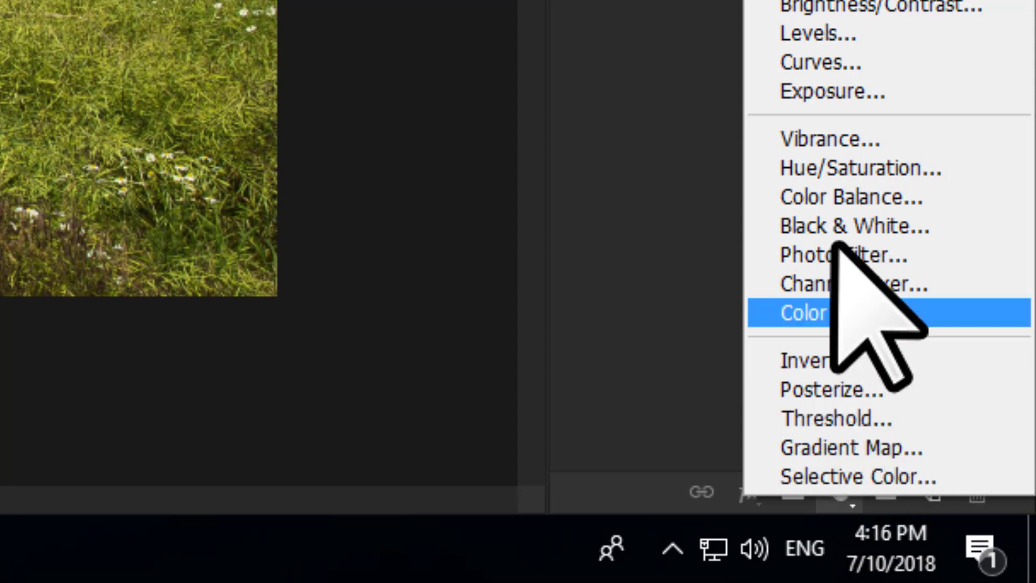
left_click(838, 139)
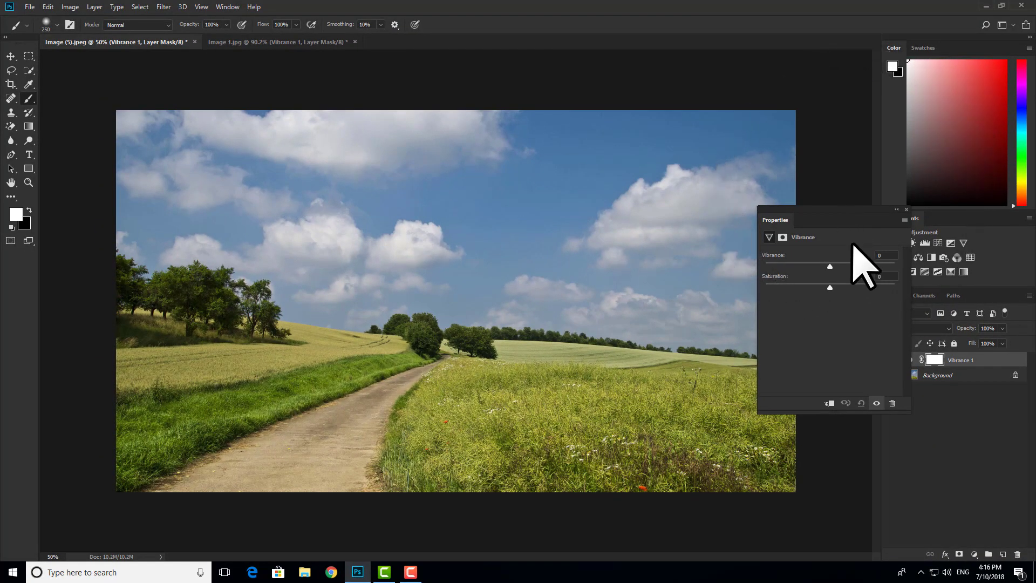
Set the landscape's Vibrance and Saturation to +100 and close the properties panel
left_click_drag(845, 223, 810, 102)
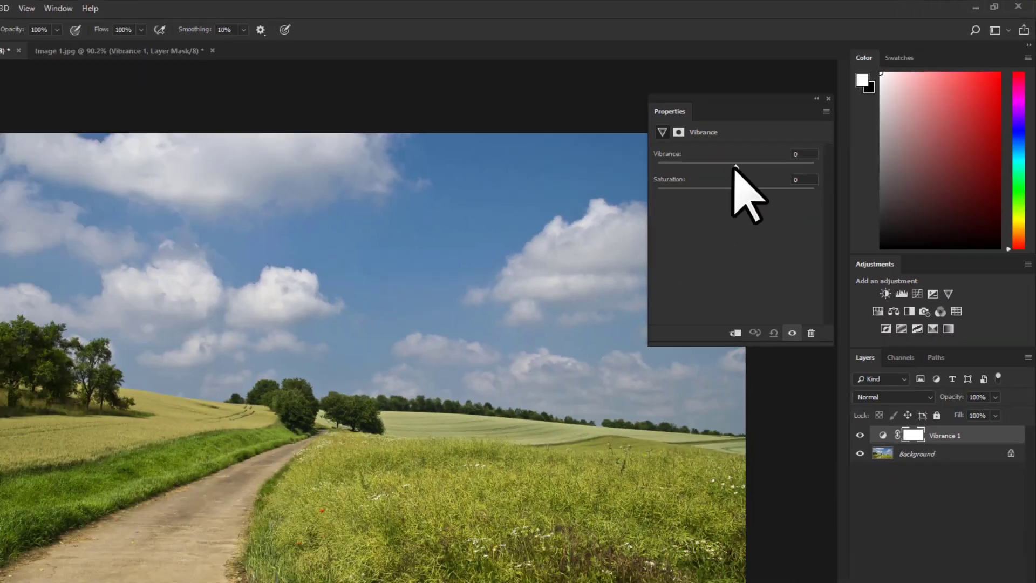
left_click_drag(785, 139, 981, 151)
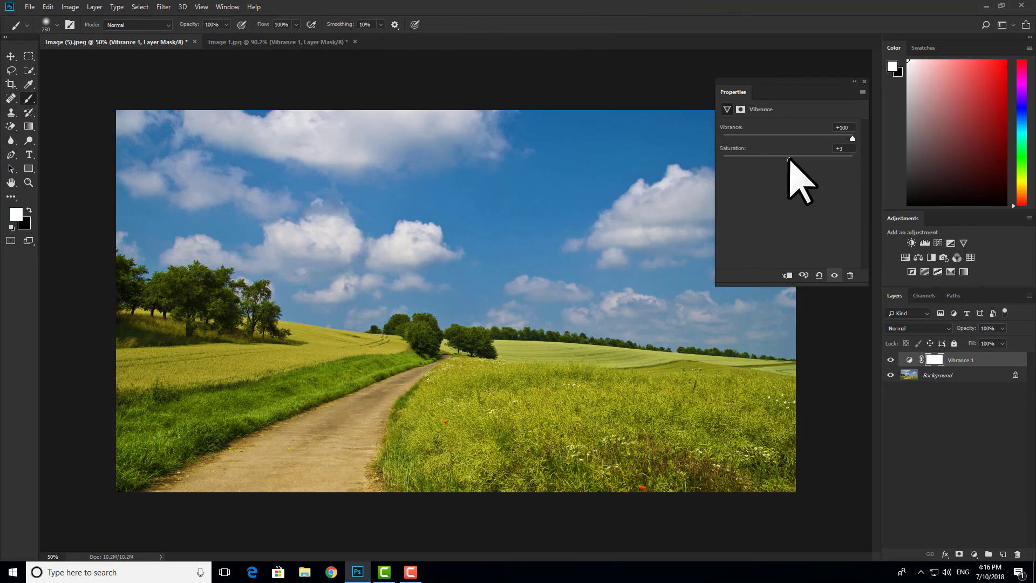
left_click_drag(789, 159, 1013, 165)
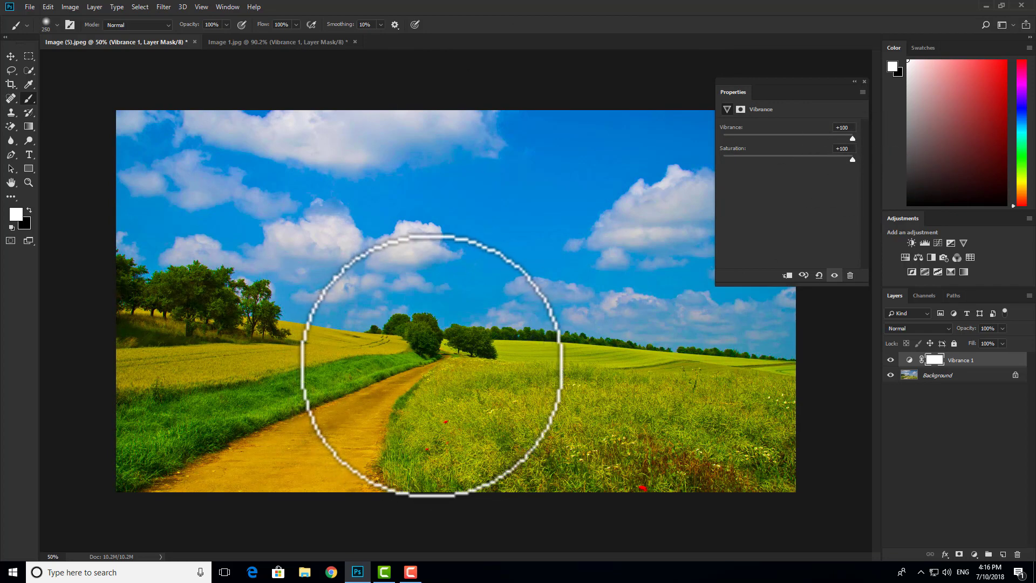
scroll(439, 362, "down", 1)
scroll(473, 351, "up", 1)
right_click(495, 365)
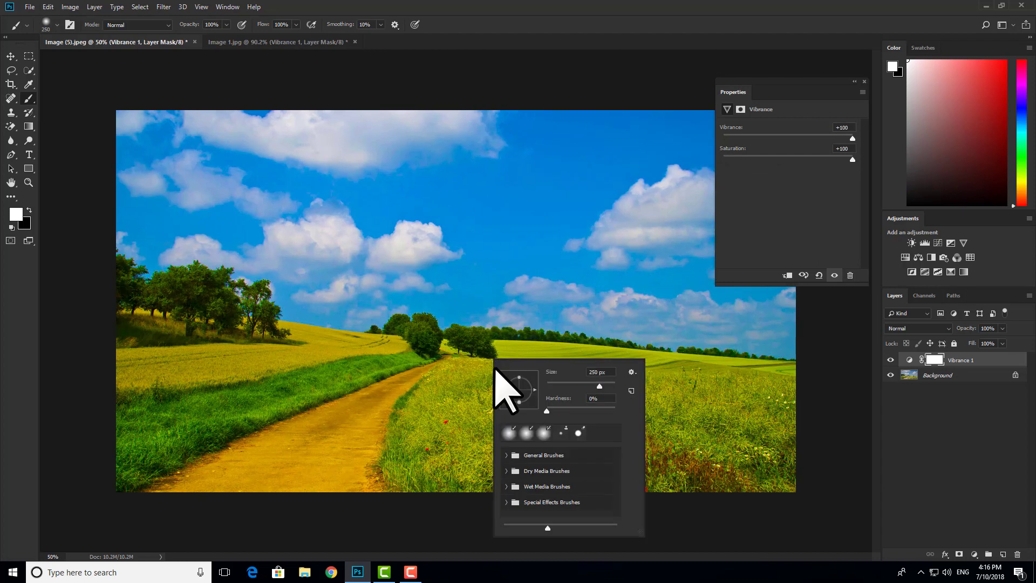
key("Escape")
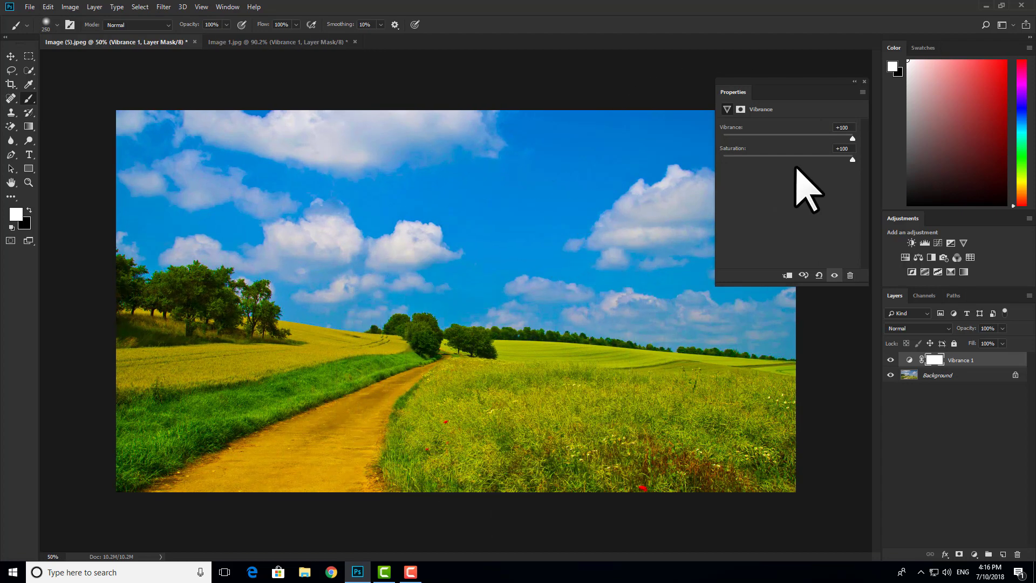
left_click(864, 82)
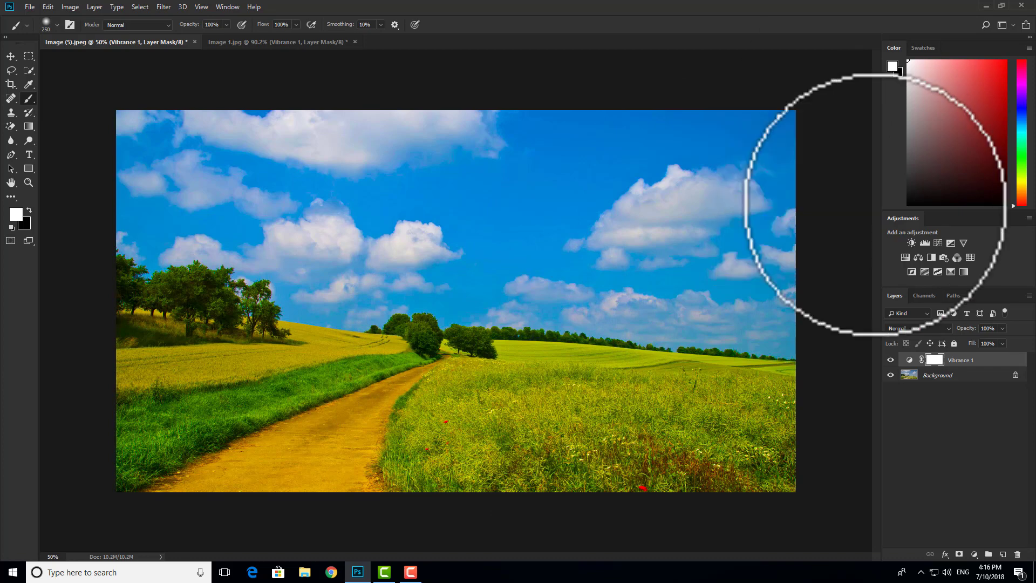
Toggle the landscape's Vibrance 1 layer visibility to compare the photo before and after the adjustment
left_click(891, 360)
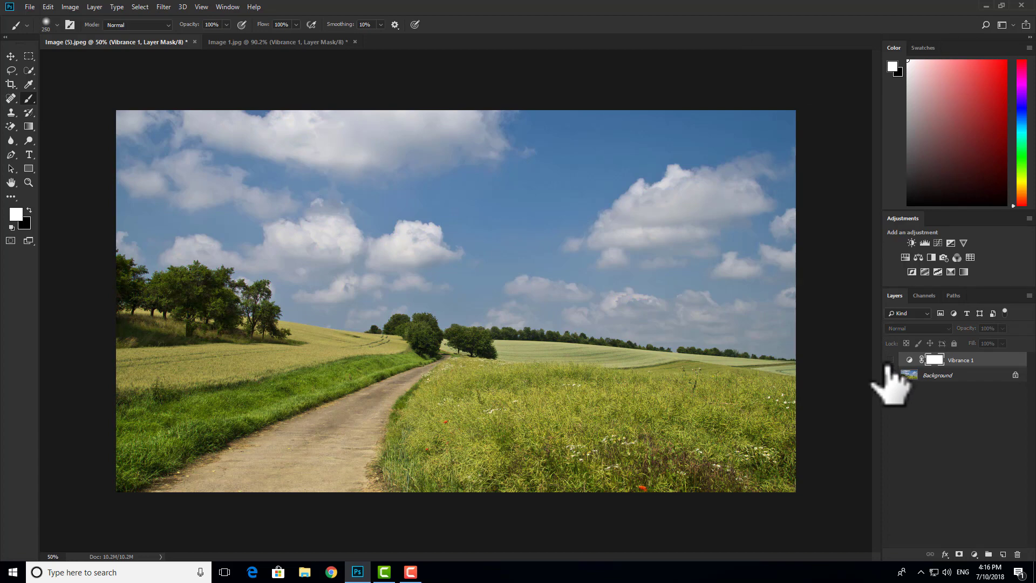
left_click(891, 360)
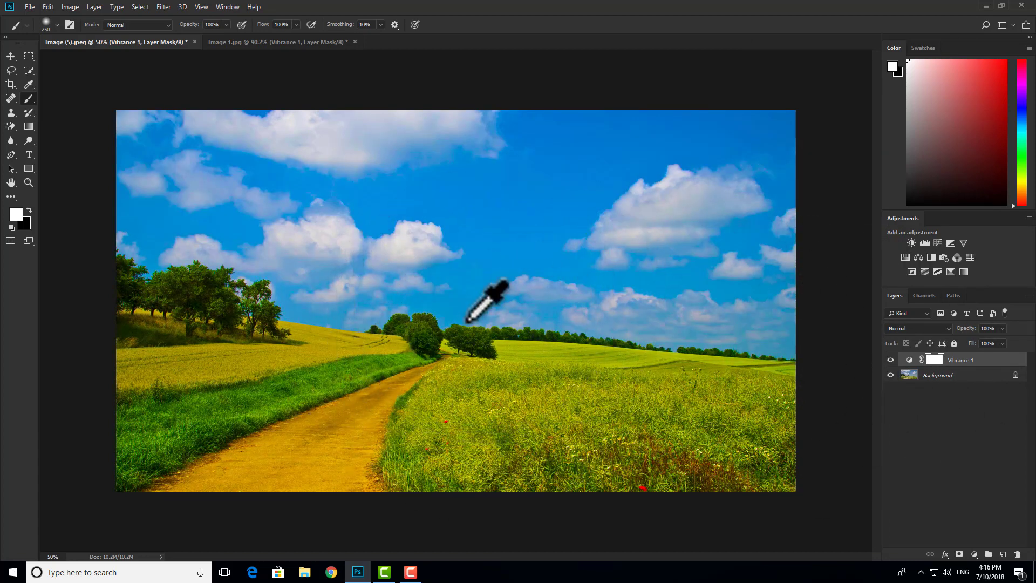
scroll(470, 317, "up", 3)
scroll(448, 337, "down", 3)
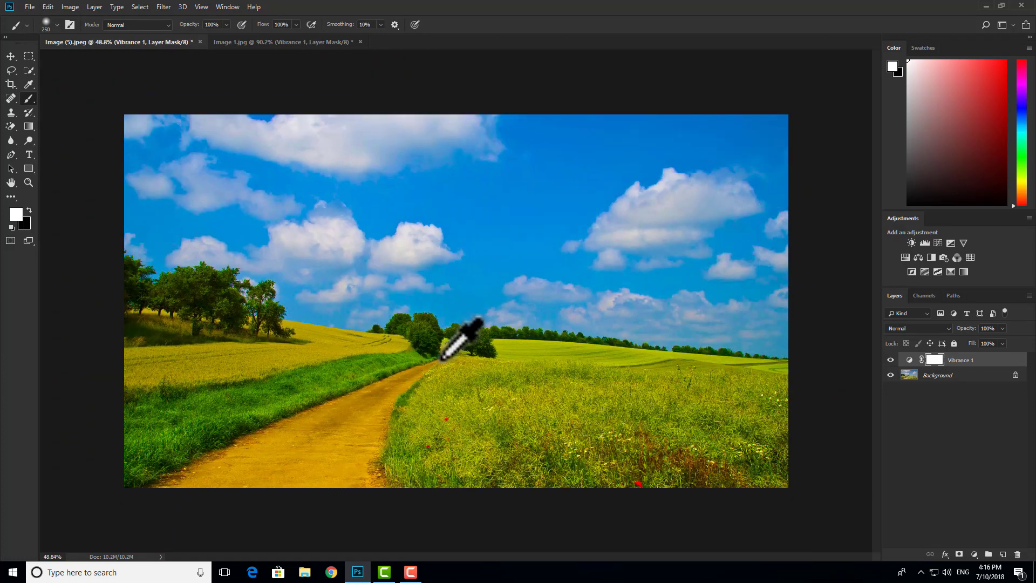
scroll(483, 359, "up", 2)
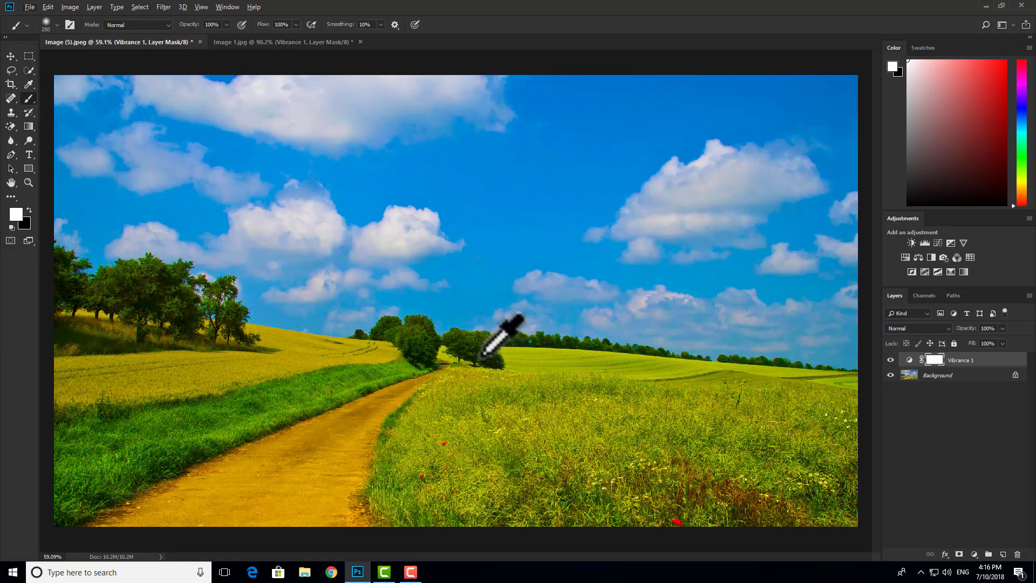
scroll(486, 357, "down", 1)
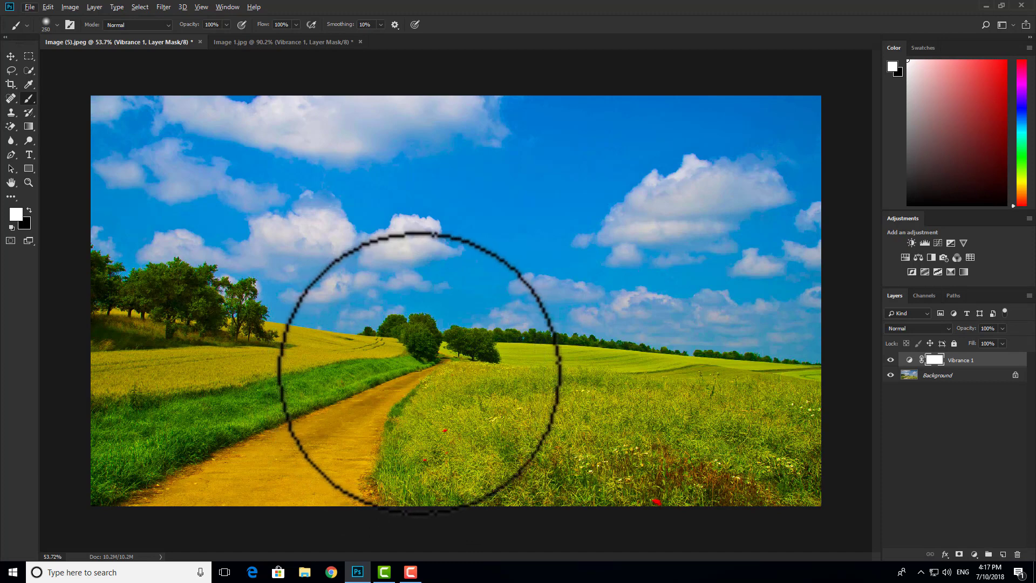
left_click(891, 359)
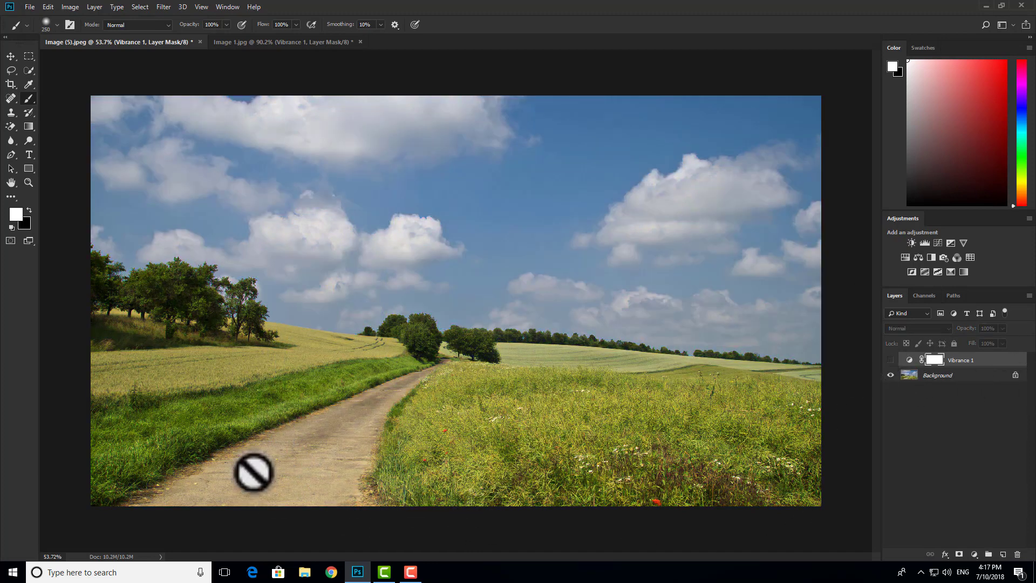
left_click(891, 360)
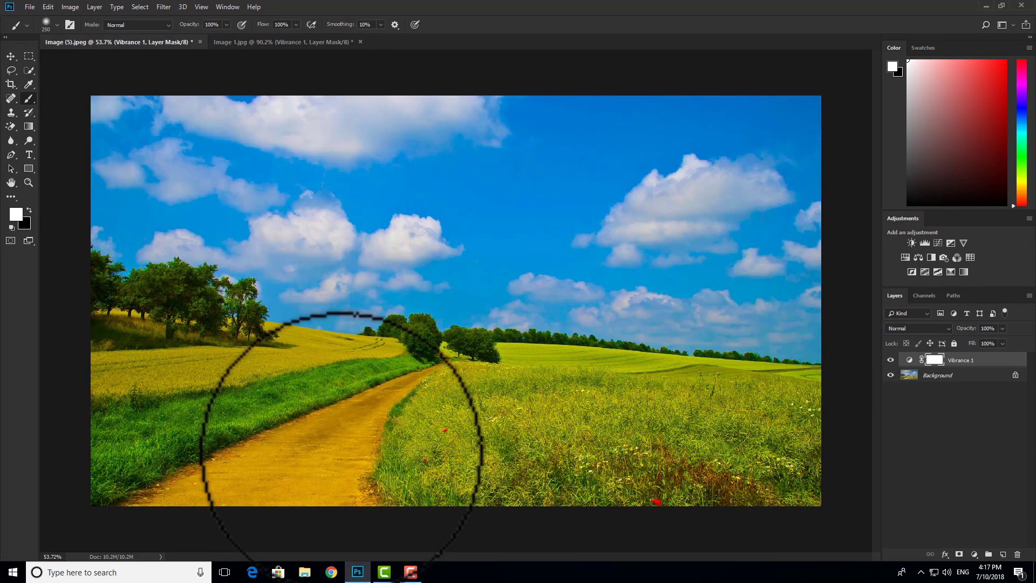
scroll(346, 447, "up", 5)
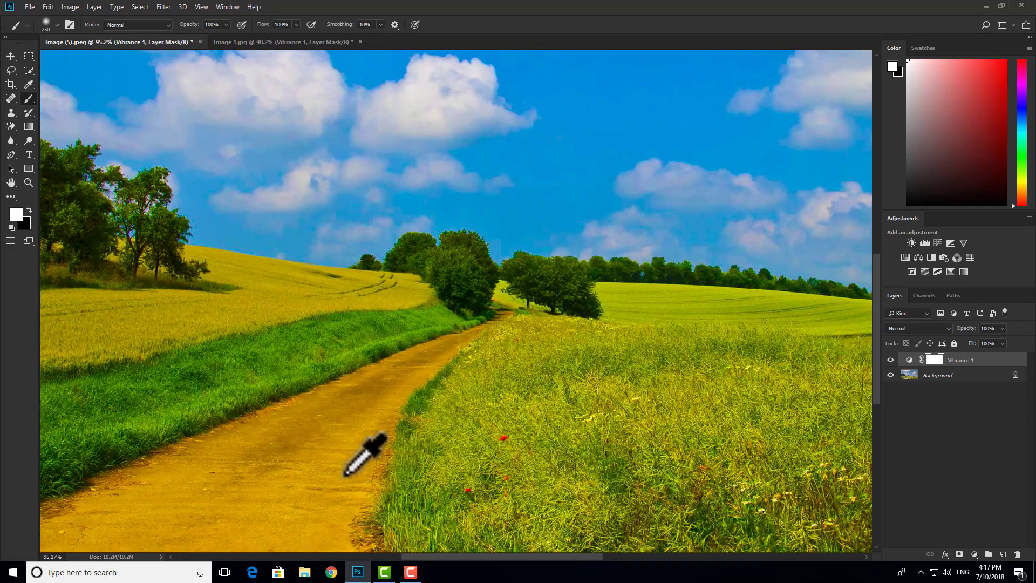
scroll(346, 473, "down", 5)
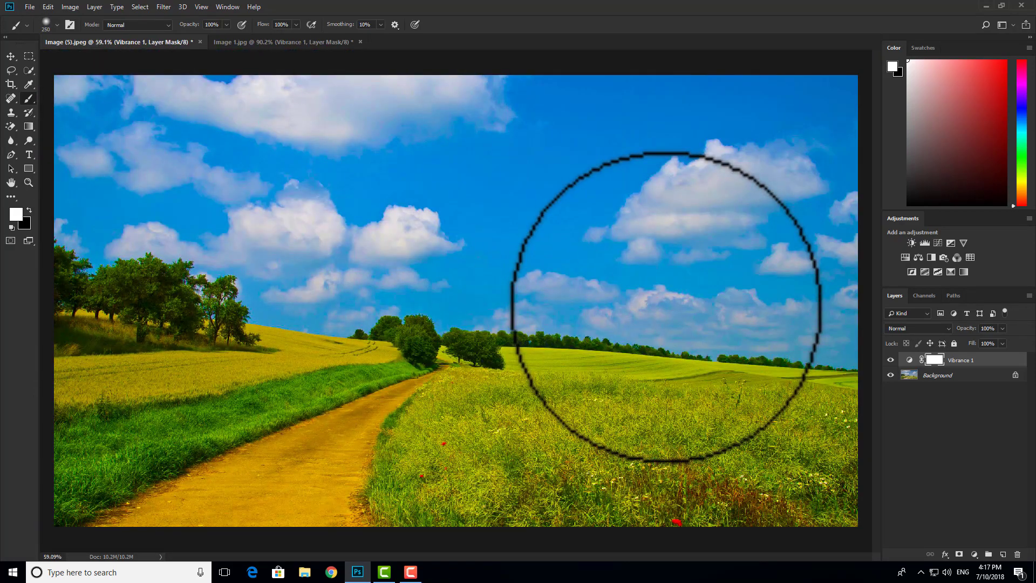
scroll(610, 266, "down", 2)
scroll(609, 268, "up", 2)
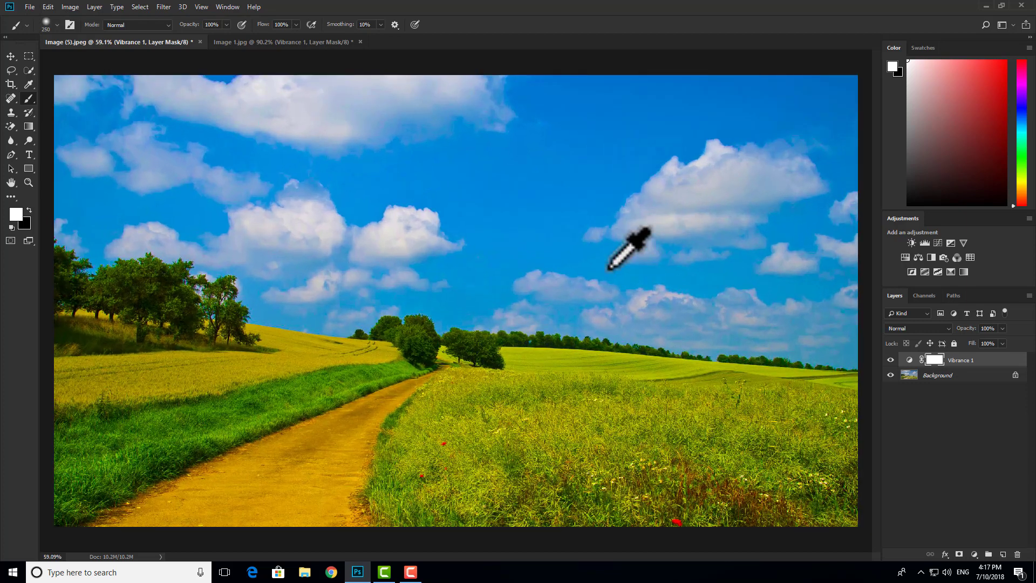